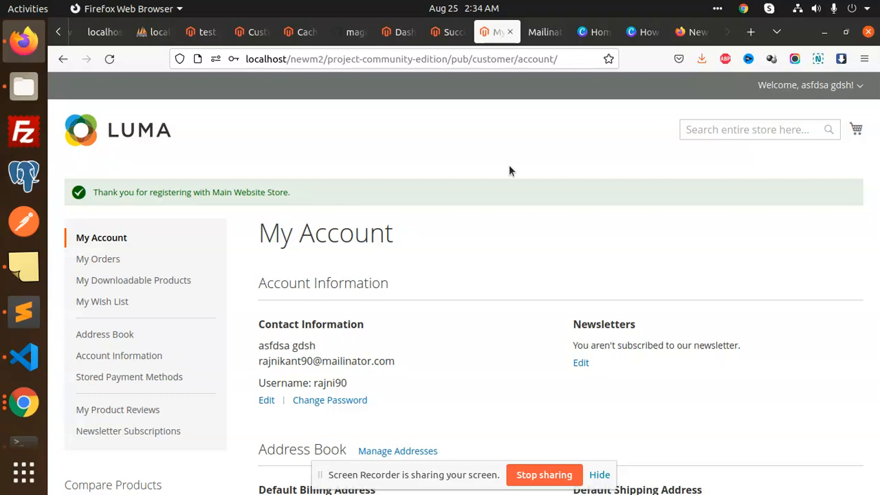
# - Open a new empty browser tab beside the storefront account page
pyautogui.click(751, 31)
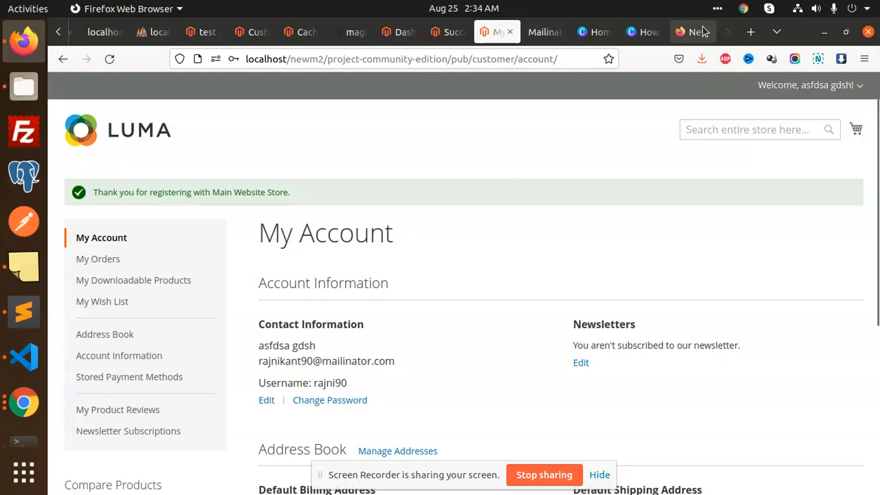
# - Search the web for 'customer appriove magento 2'
pyautogui.click(527, 60)
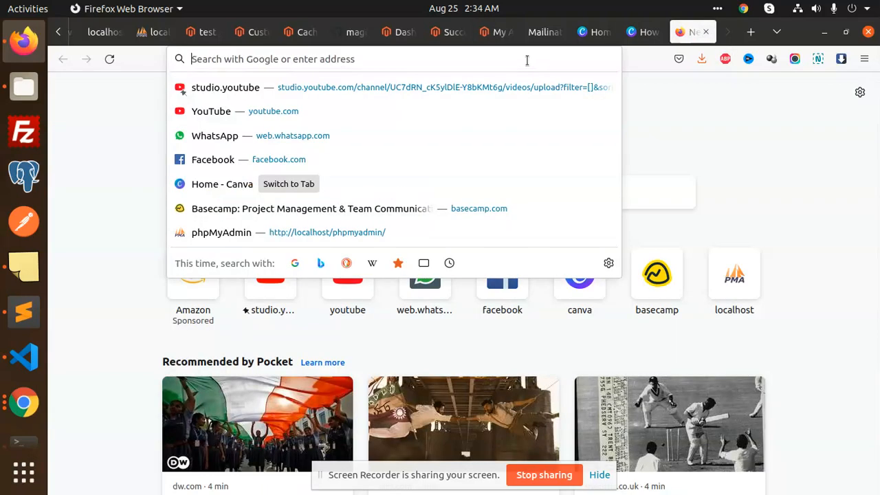
pyautogui.write('cust')
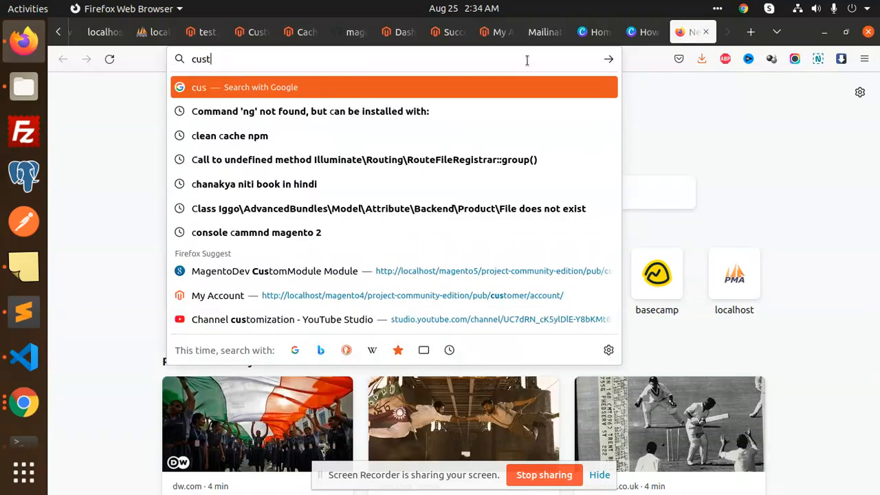
pyautogui.write('omer appri')
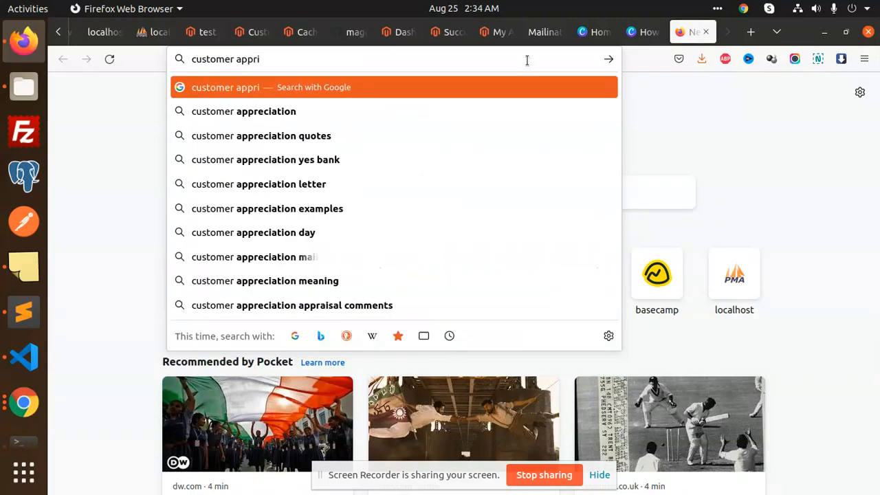
pyautogui.write('ove magento 2')
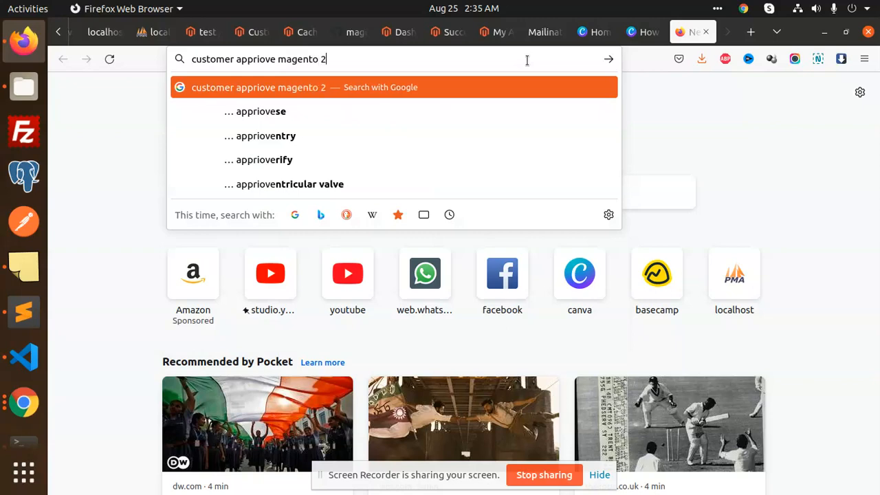
pyautogui.press('Return')
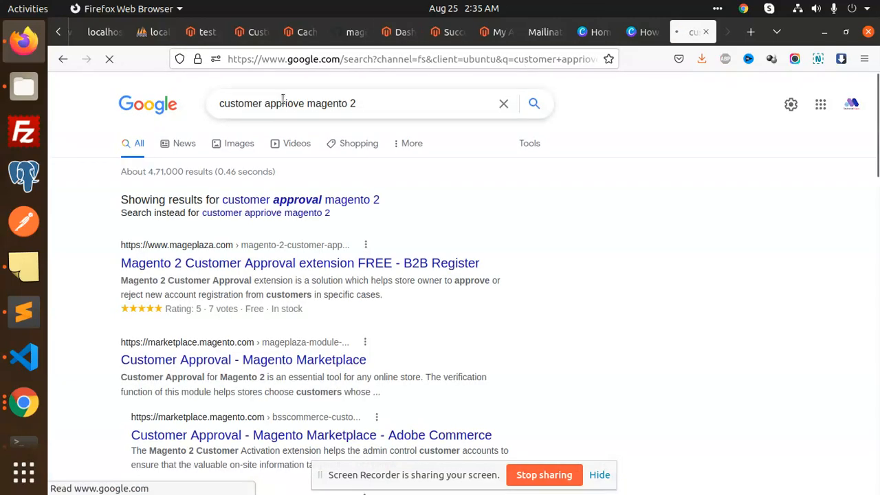
# - Open Mageplaza's Customer Approval extension page and browse its screenshots
pyautogui.middleClick(252, 267)
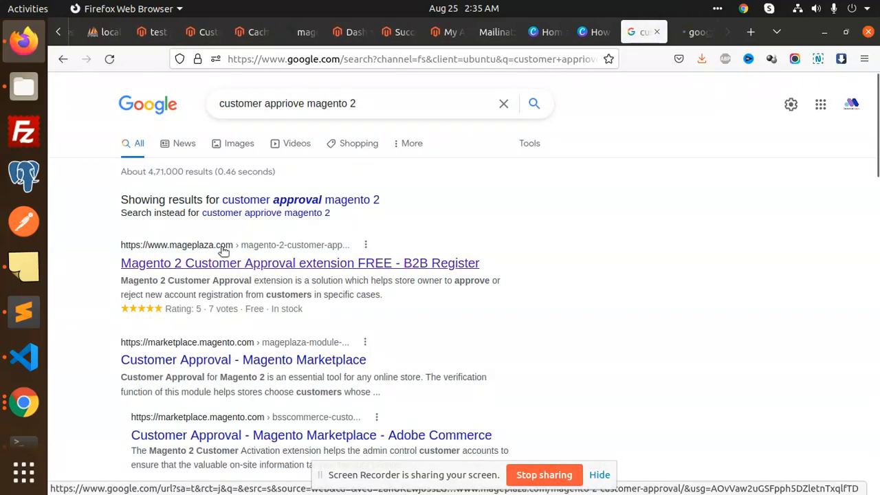
pyautogui.click(690, 32)
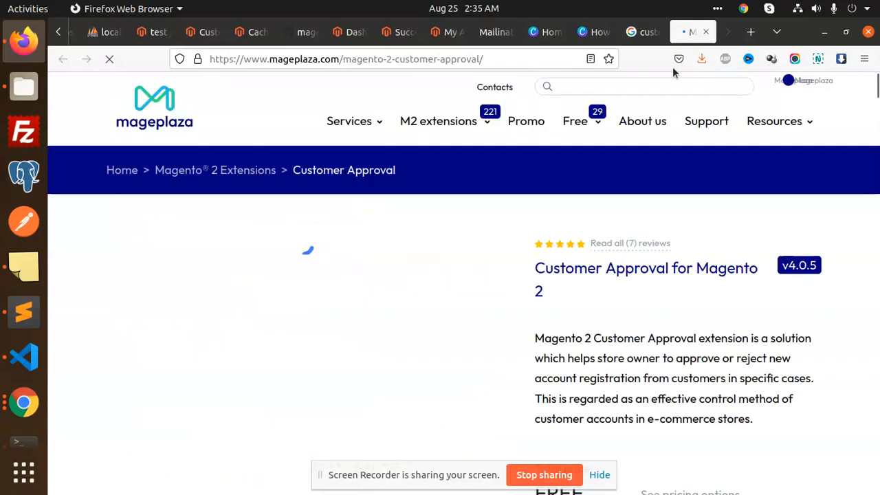
pyautogui.scroll(-5, 644, 265)
pyautogui.scroll(-4, 645, 269)
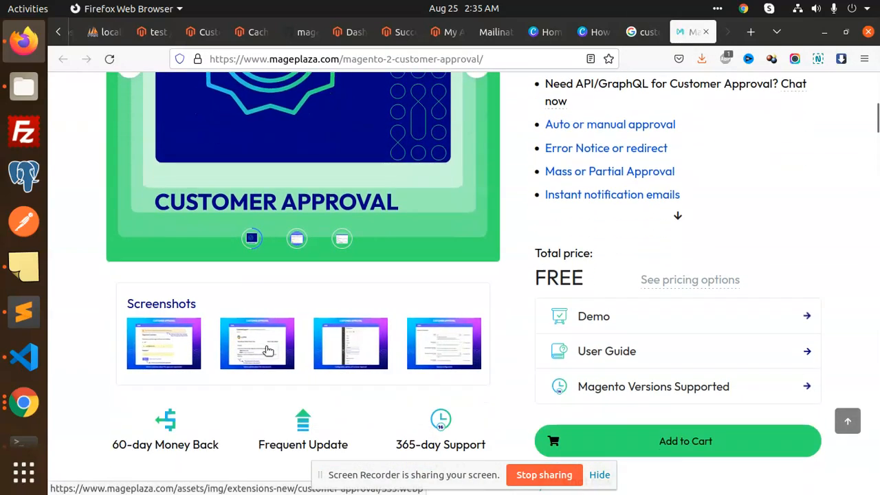
pyautogui.click(354, 341)
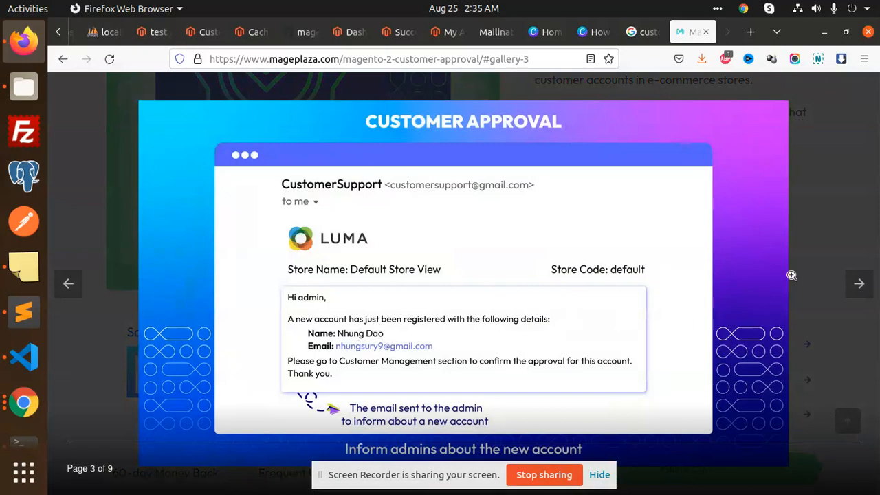
pyautogui.click(811, 198)
pyautogui.scroll(-1, 641, 293)
pyautogui.scroll(-6, 641, 293)
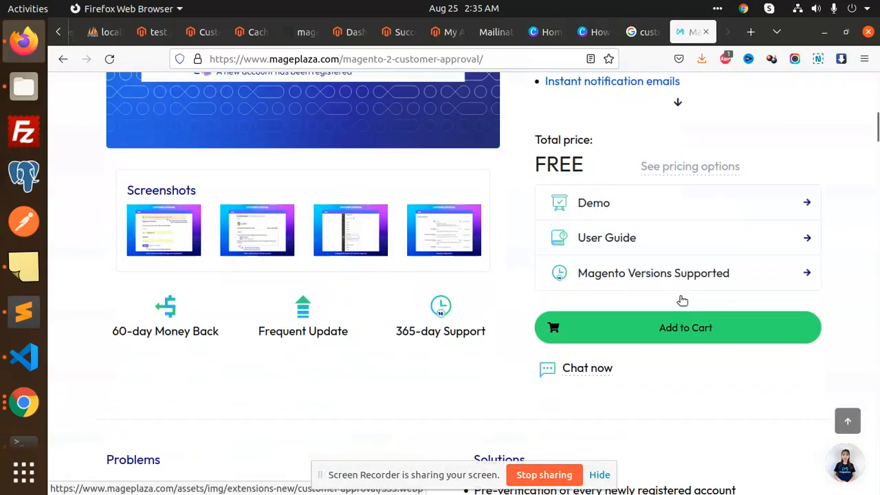
pyautogui.scroll(10, 666, 335)
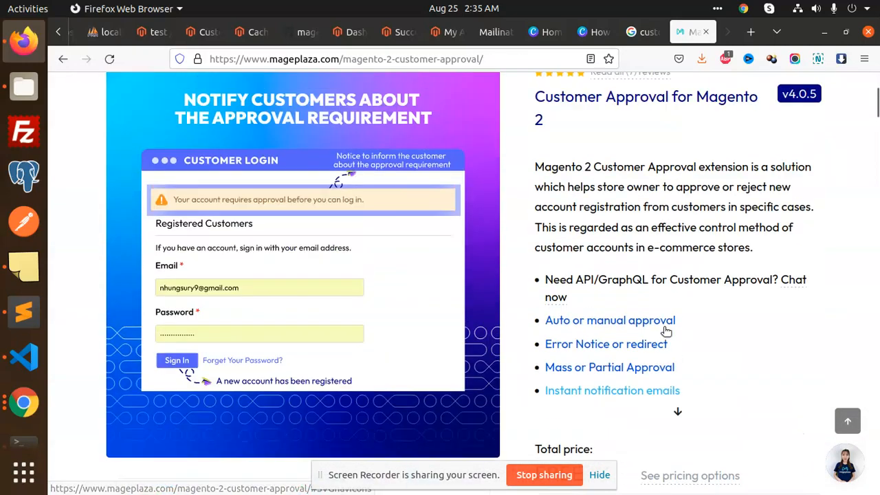
# - Refine the Google search to 'customer approval magento 2 github'
pyautogui.click(643, 32)
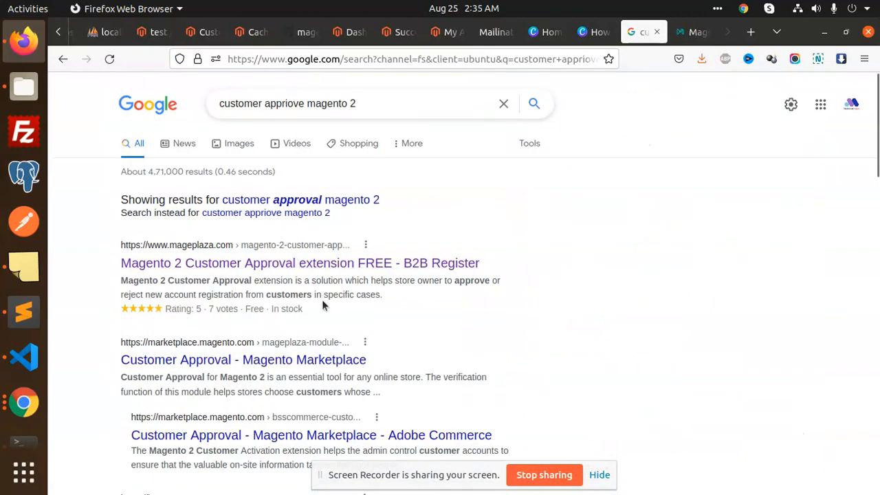
pyautogui.scroll(-5, 323, 317)
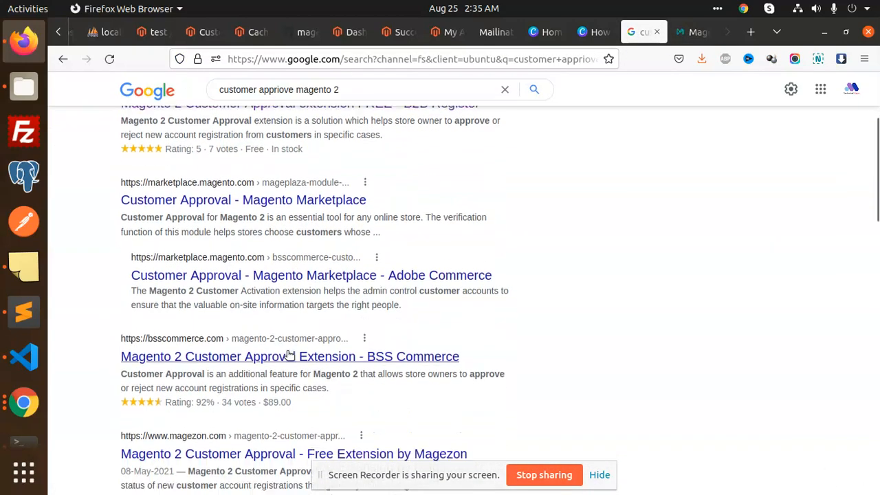
pyautogui.scroll(-4, 302, 313)
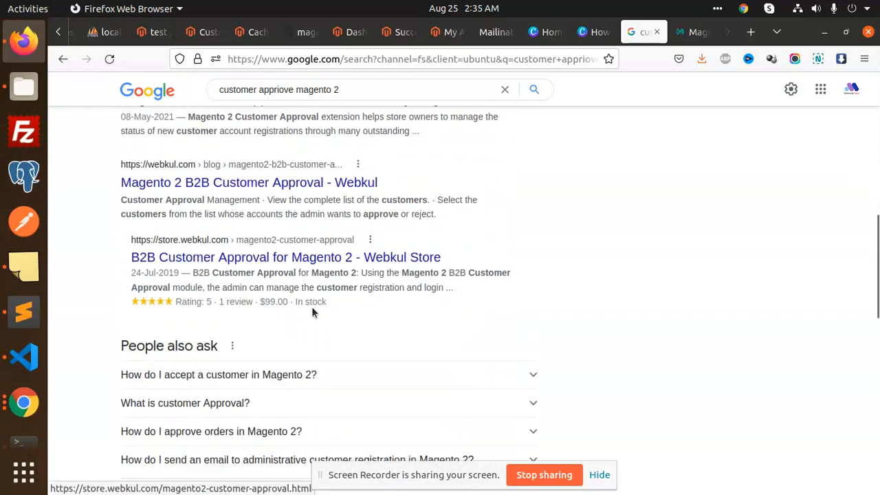
pyautogui.scroll(-4, 338, 323)
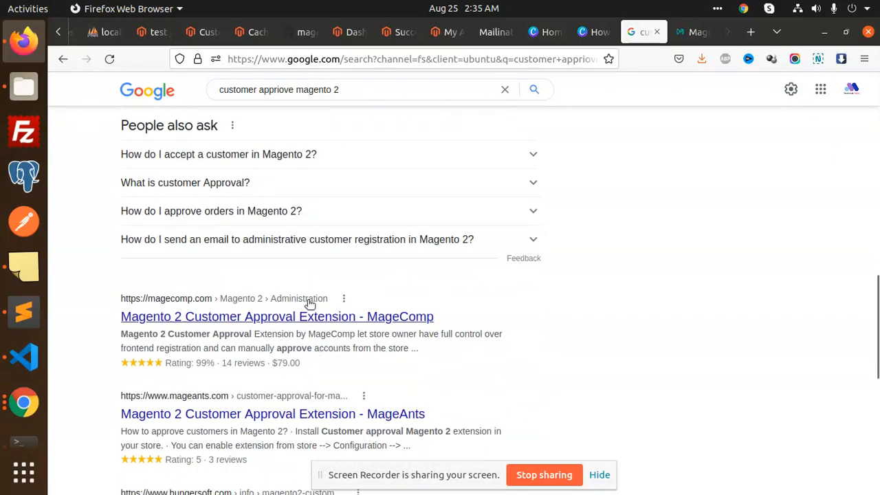
pyautogui.click(350, 90)
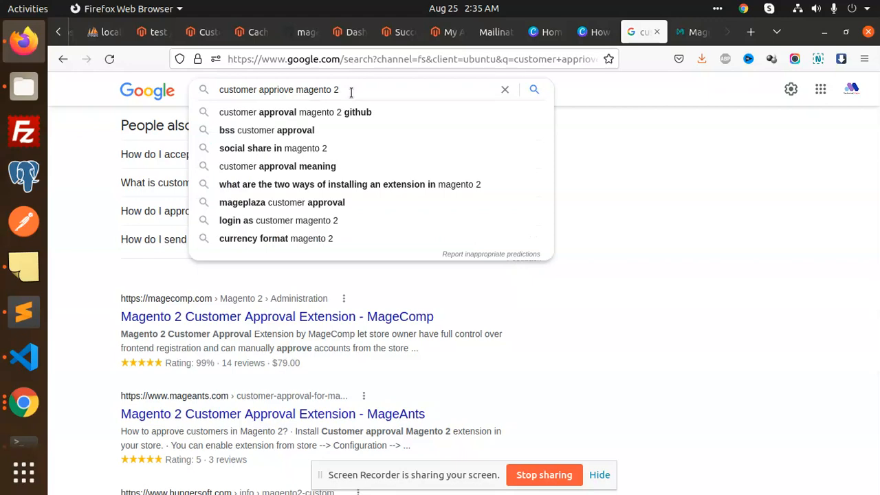
pyautogui.click(346, 113)
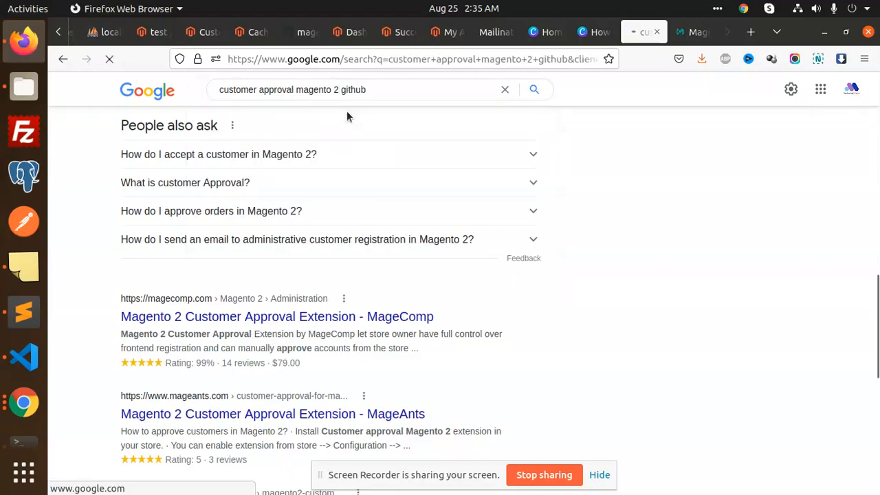
# - Open the mageplaza/magento-2-customer-approval repo and select 'composer require mageplaza/module-customer-approval'
pyautogui.middleClick(246, 214)
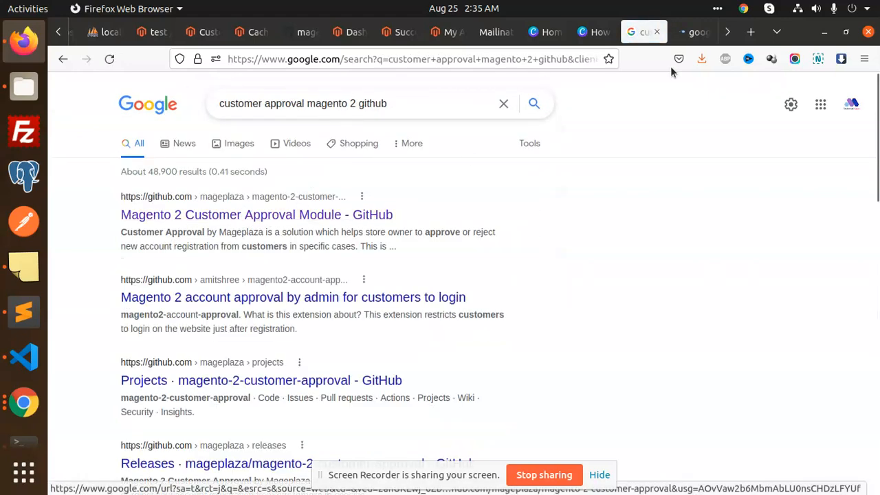
pyautogui.click(695, 31)
pyautogui.scroll(-10, 297, 281)
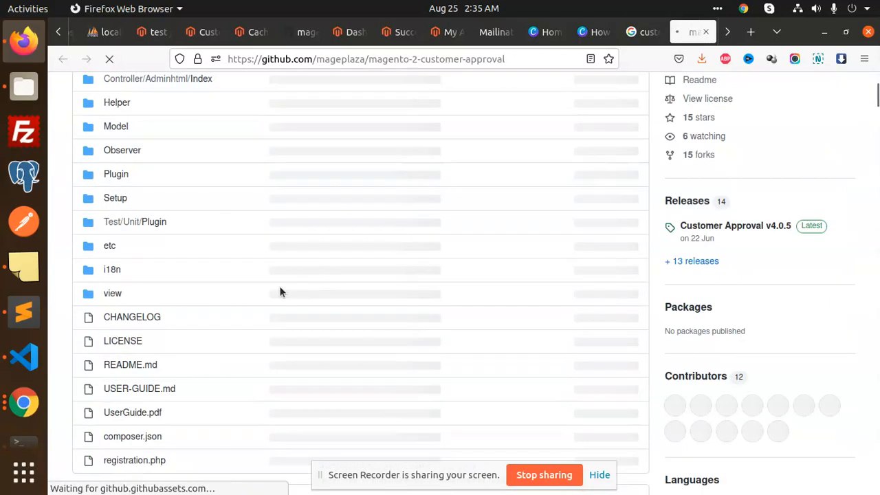
pyautogui.scroll(-4, 272, 282)
pyautogui.scroll(7, 268, 279)
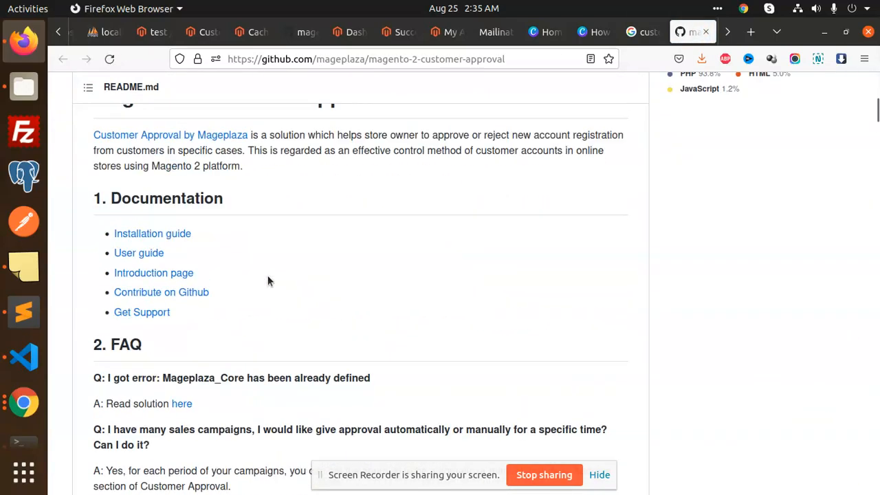
pyautogui.scroll(-10, 272, 296)
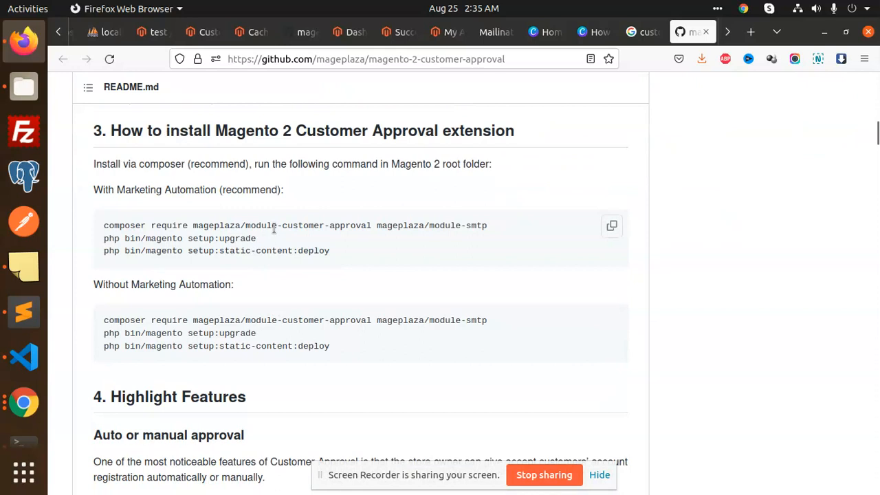
pyautogui.tripleClick(278, 226)
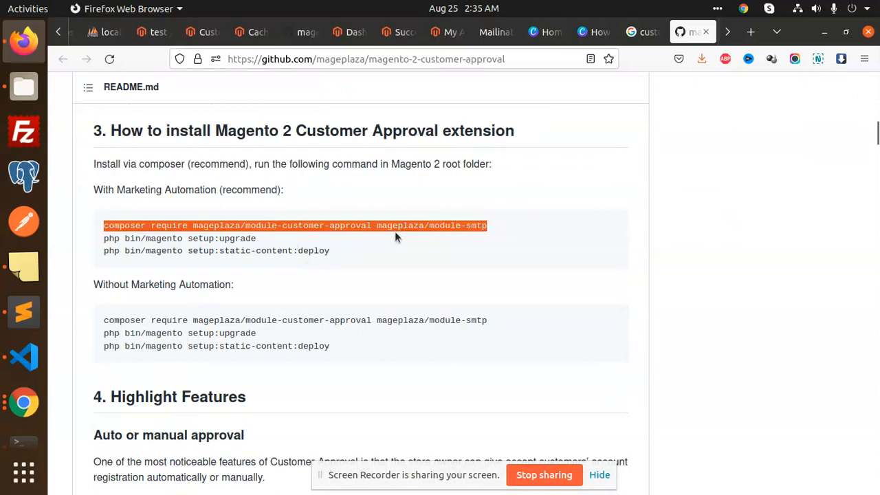
pyautogui.click(418, 240)
pyautogui.moveTo(370, 225); pyautogui.dragTo(98, 230)
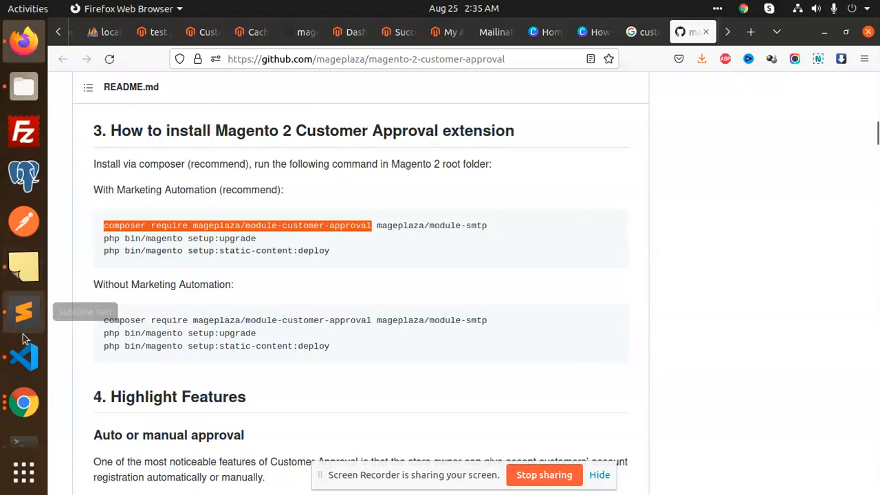
# - Run sudo composer require mageplaza/module-customer-approval in the terminal, confirming to continue as root
pyautogui.click(23, 423)
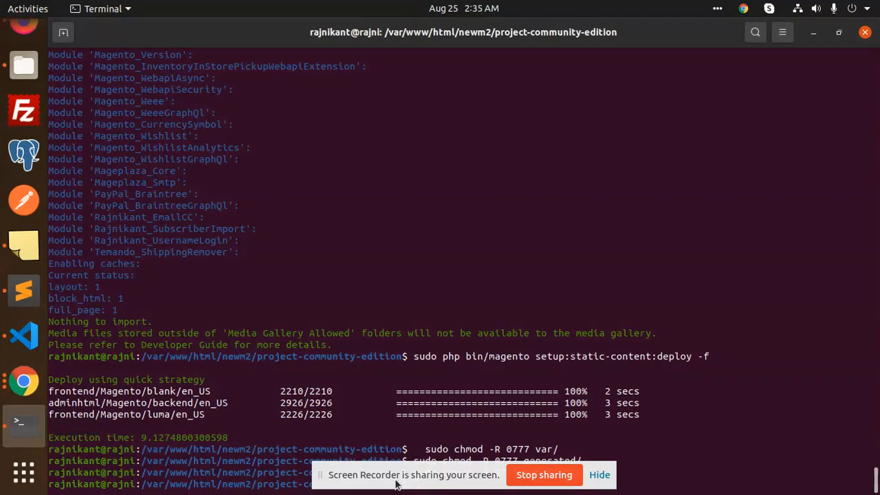
pyautogui.click(754, 314)
pyautogui.write('sudo')
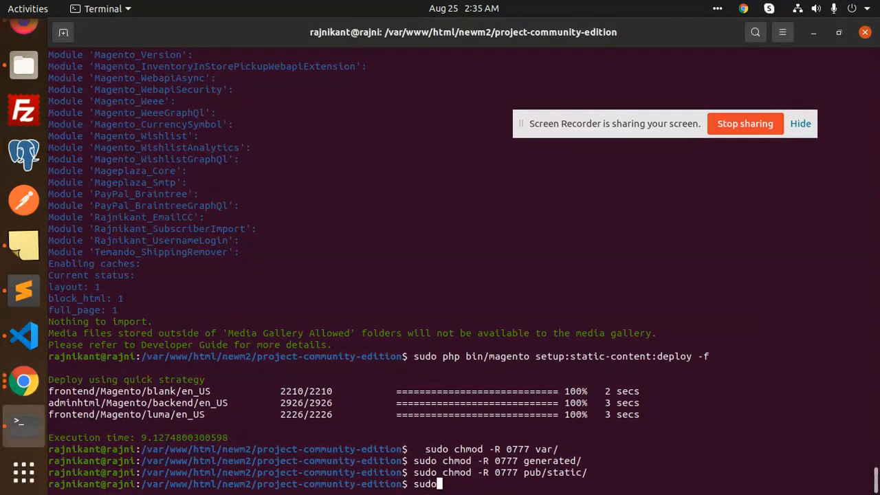
pyautogui.hotkey('ctrl', 'shift', 'v')
pyautogui.press('Return')
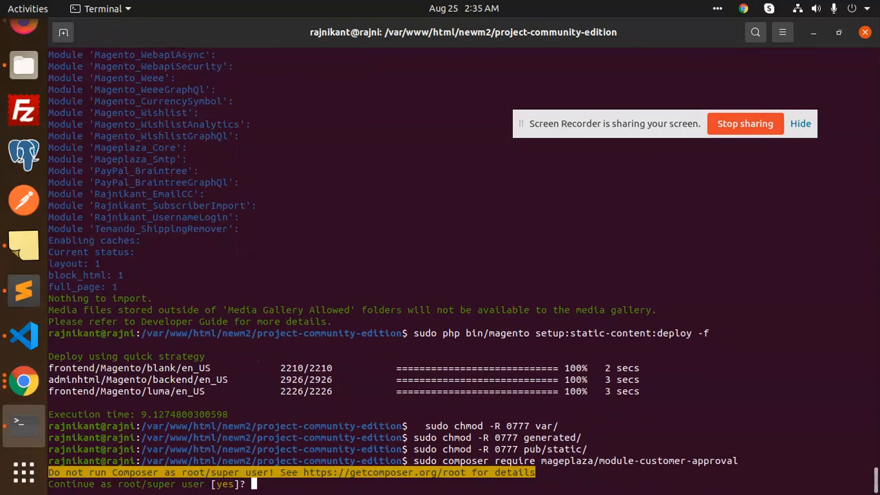
pyautogui.write('yes')
pyautogui.press('Return')
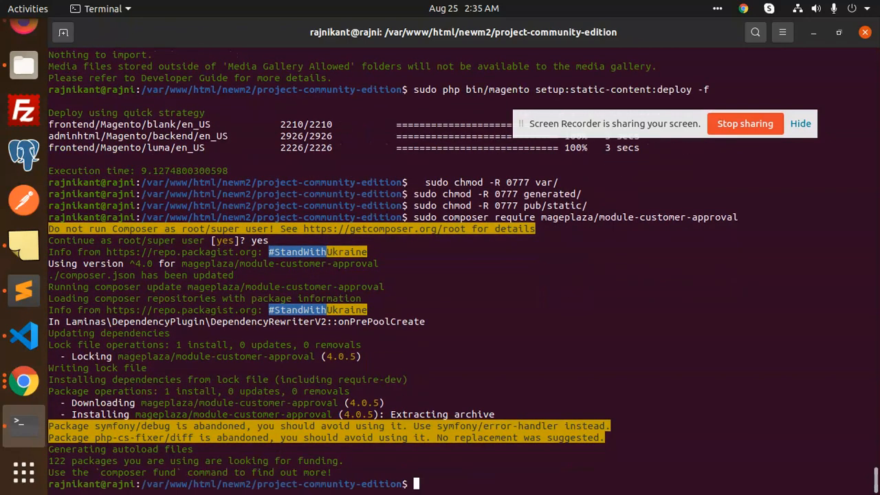
# - Rerun sudo php bin/magento setup:upgrade from history, supplying the sudo password
pyautogui.press('Up')
pyautogui.press('Up')
pyautogui.press('Up')
pyautogui.press('Up')
pyautogui.press('Up')
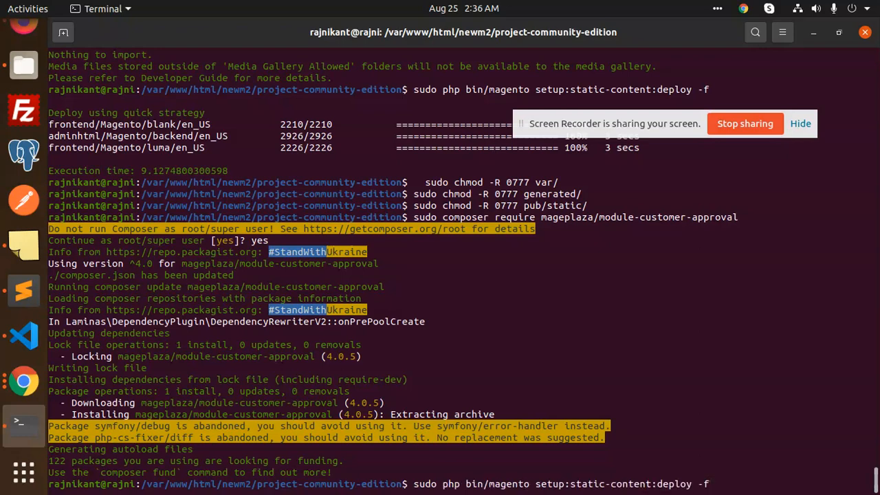
pyautogui.press('Up')
pyautogui.press('Return')
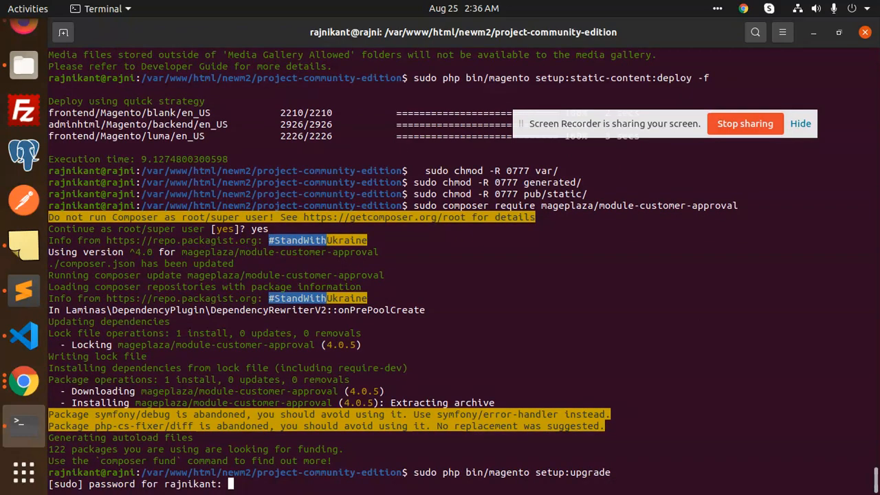
pyautogui.press('Return')
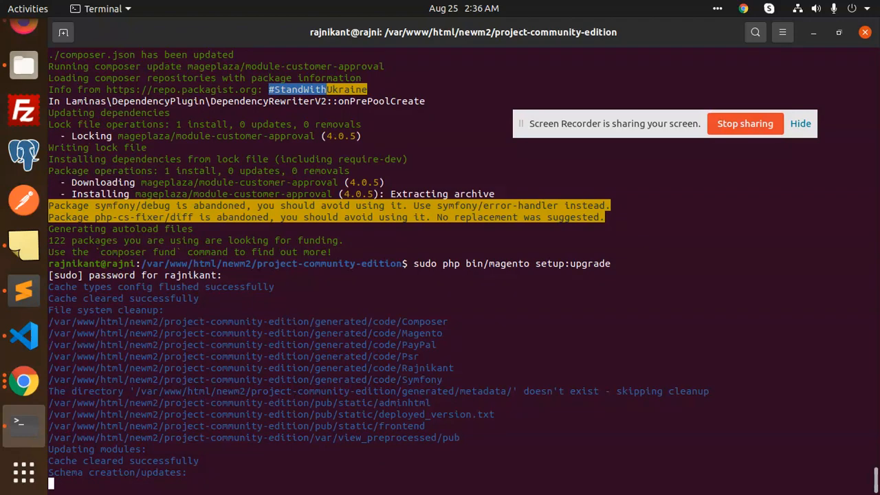
# - Rerun setup:static-content:deploy -f from the shell history
pyautogui.press('Up')
pyautogui.press('Up')
pyautogui.press('Up')
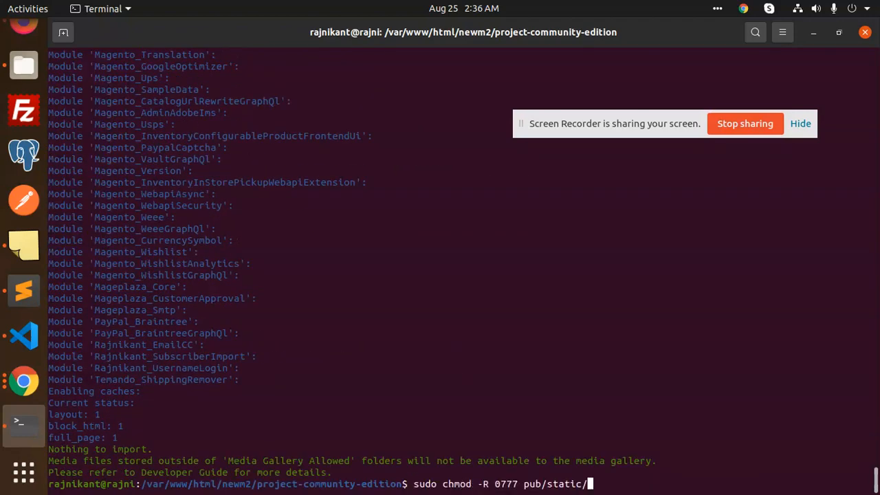
pyautogui.press('Up')
pyautogui.press('Up')
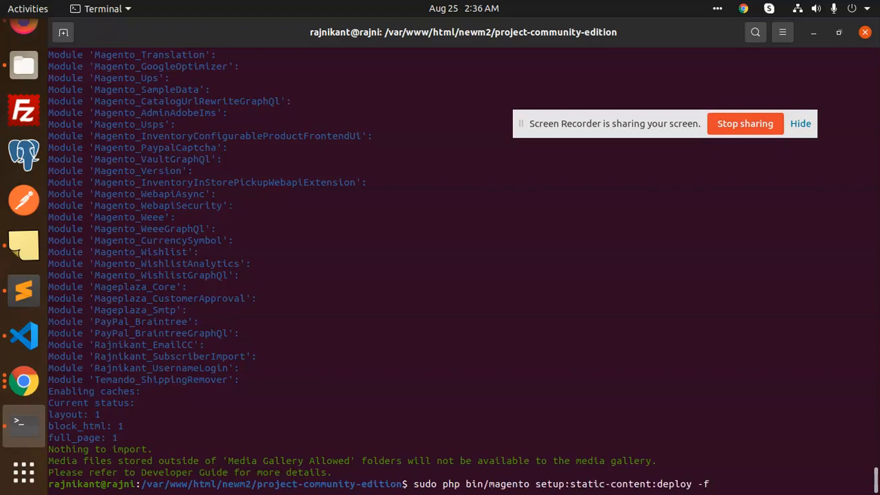
pyautogui.press('Return')
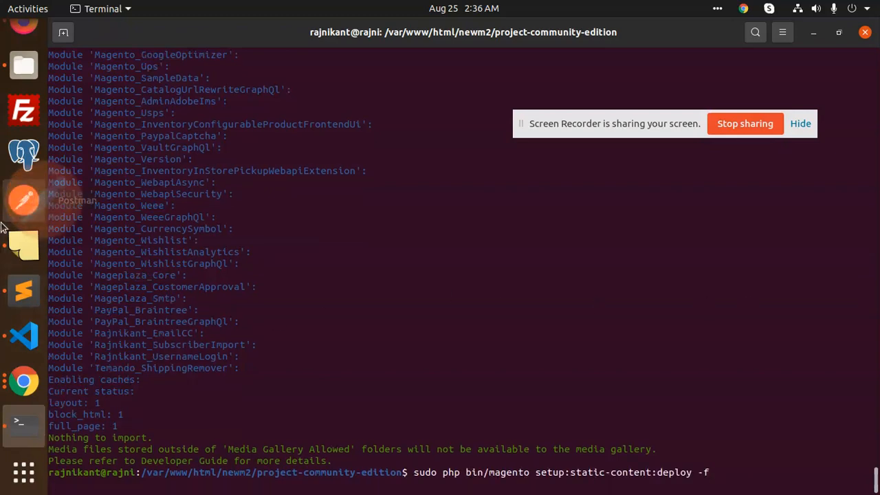
pyautogui.click(24, 245)
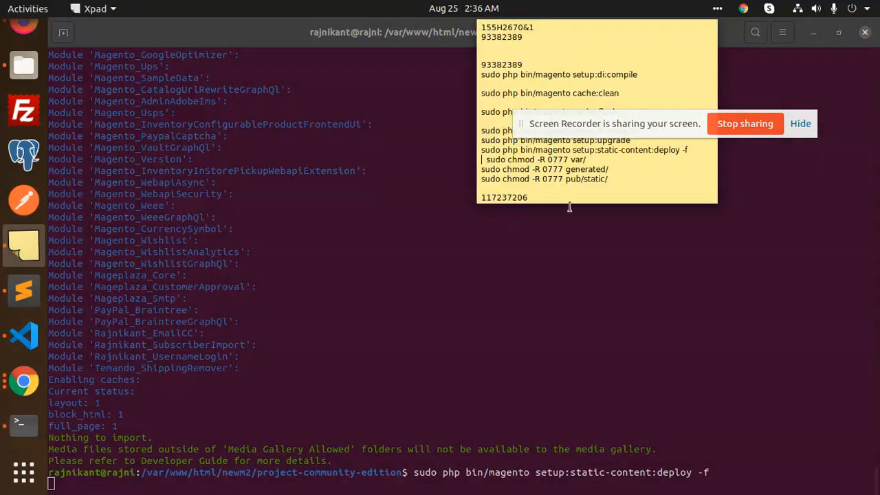
# - Copy the three chmod -R 0777 commands from Xpad, close Postman, and paste them into the terminal
pyautogui.moveTo(619, 180); pyautogui.dragTo(486, 159)
pyautogui.hotkey('ctrl', 'c')
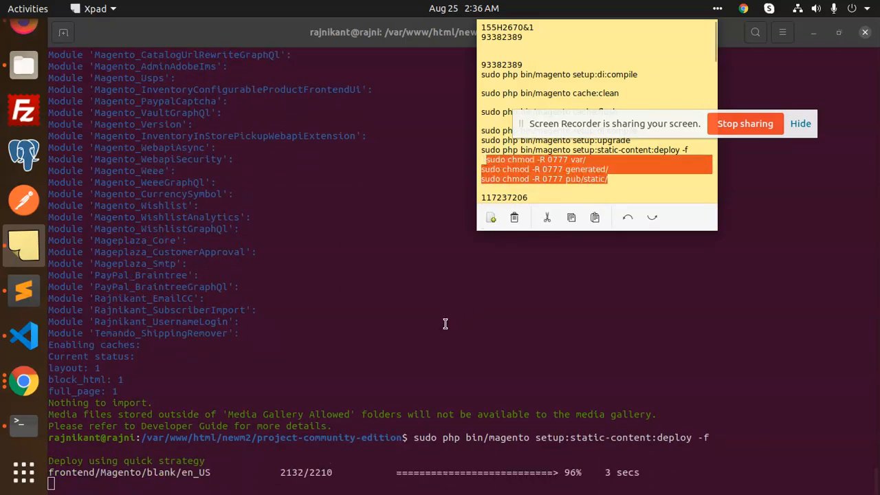
pyautogui.click(446, 323)
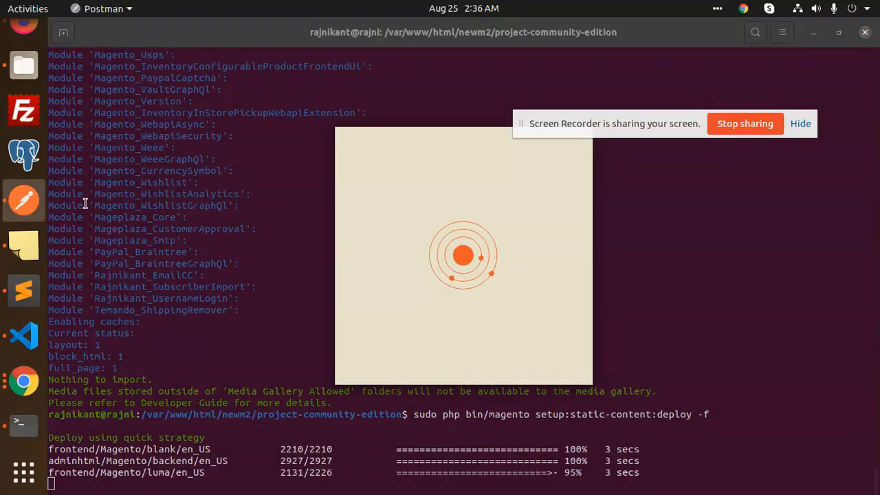
pyautogui.rightClick(25, 200)
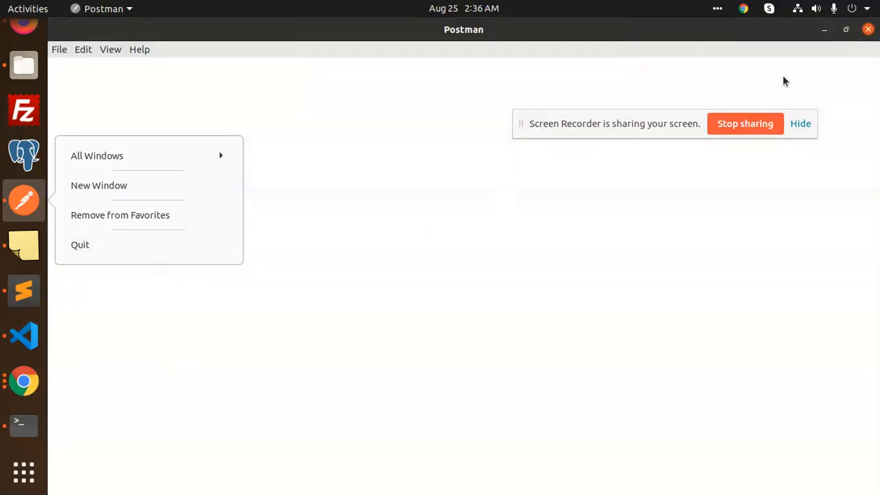
pyautogui.click(870, 26)
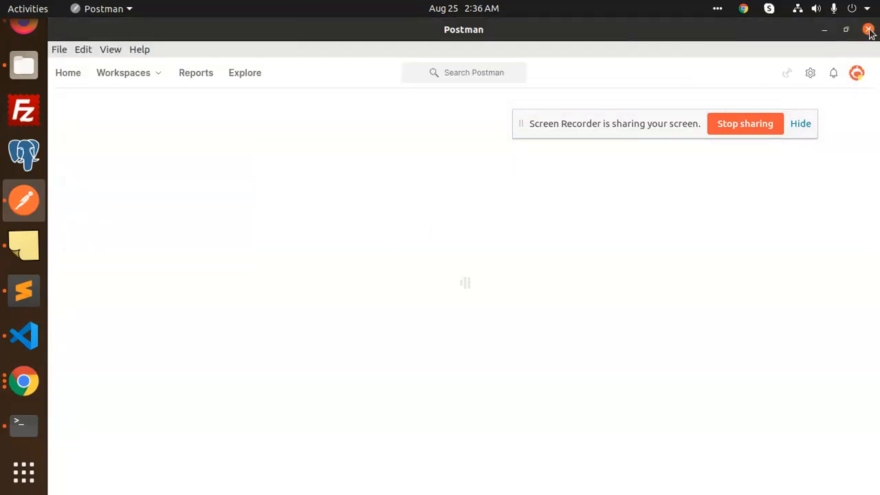
pyautogui.click(868, 29)
pyautogui.rightClick(490, 249)
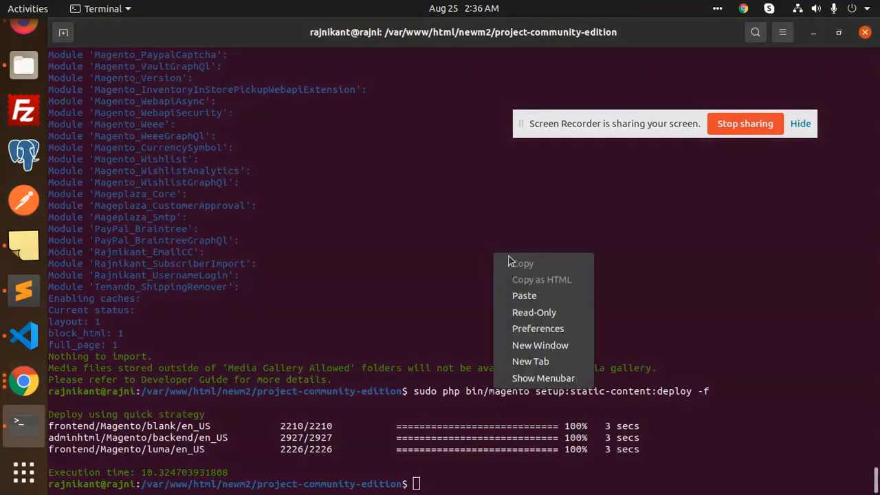
pyautogui.click(527, 297)
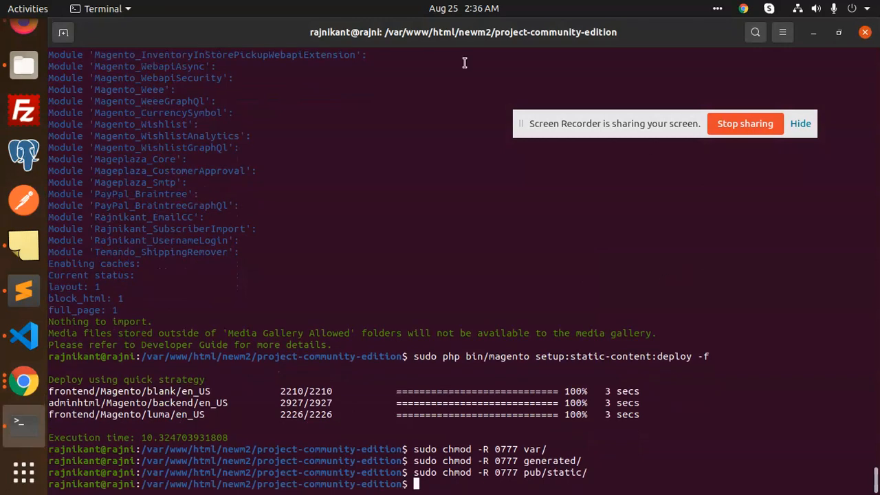
pyautogui.click(28, 40)
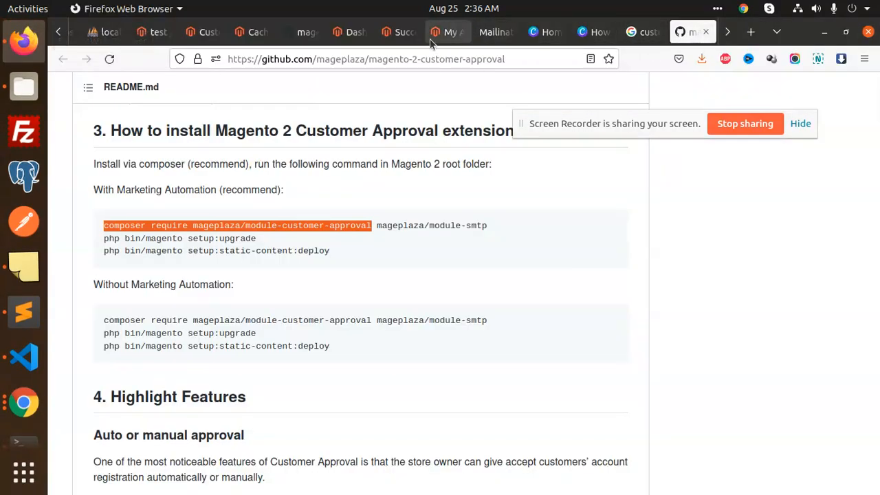
# - Sign out of the customer account on the storefront
pyautogui.click(398, 32)
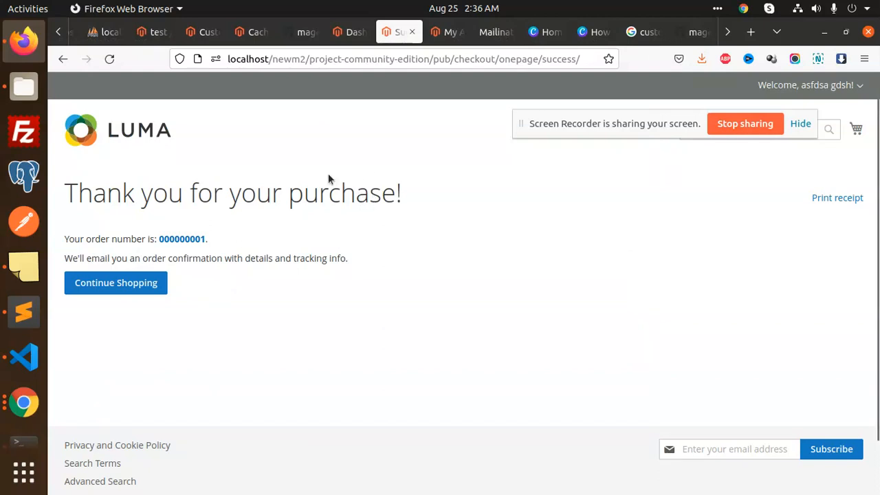
pyautogui.moveTo(654, 133); pyautogui.dragTo(548, 70)
pyautogui.click(861, 88)
pyautogui.click(752, 157)
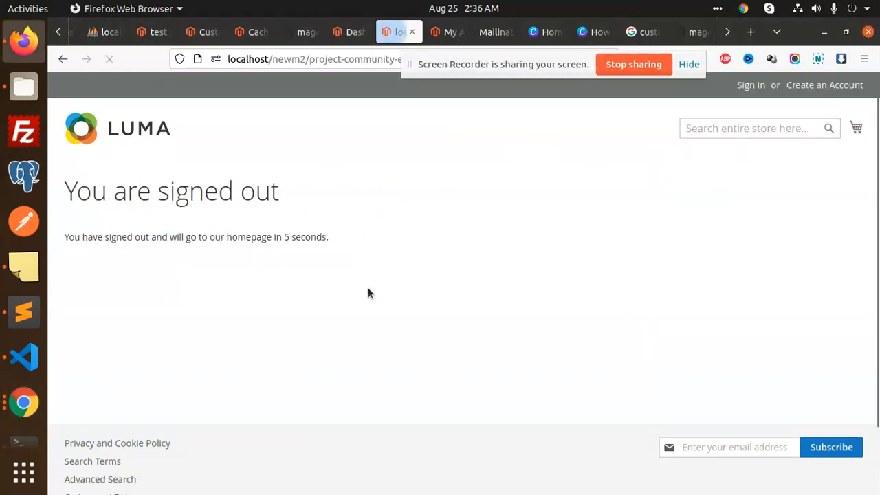
# - Open Stores > Configuration > Mageplaza Extensions > Customer Approval in the admin
pyautogui.click(348, 31)
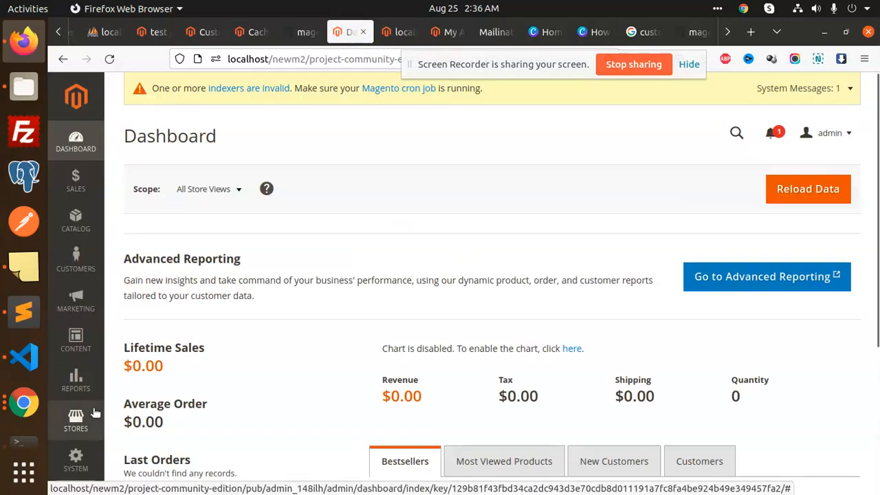
pyautogui.click(76, 418)
pyautogui.click(168, 208)
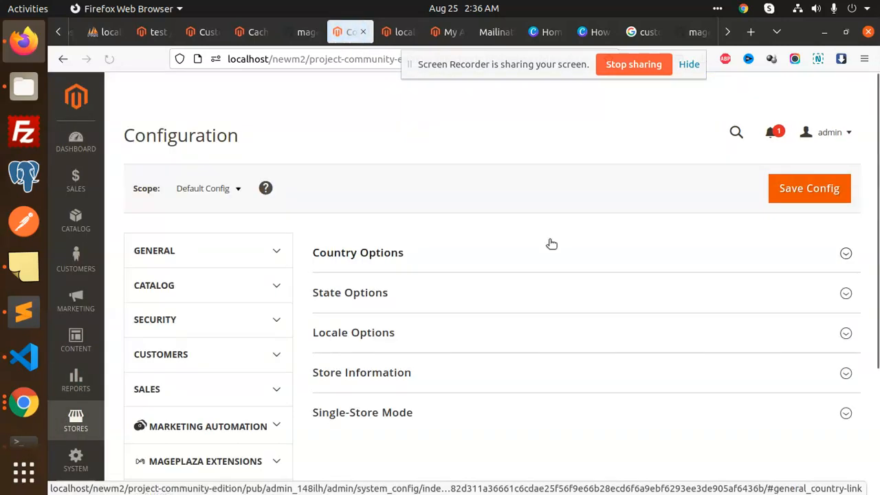
pyautogui.scroll(-5, 251, 320)
pyautogui.scroll(-1, 255, 346)
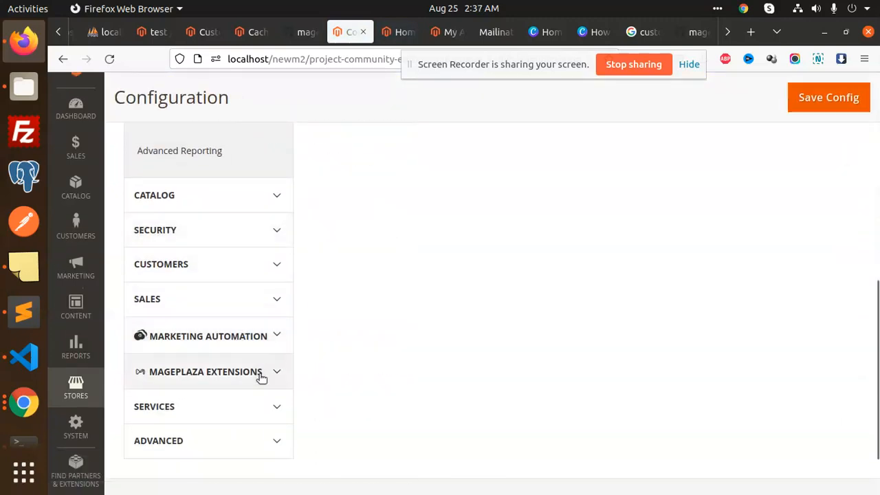
pyautogui.click(261, 374)
pyautogui.scroll(-3, 236, 348)
pyautogui.click(203, 314)
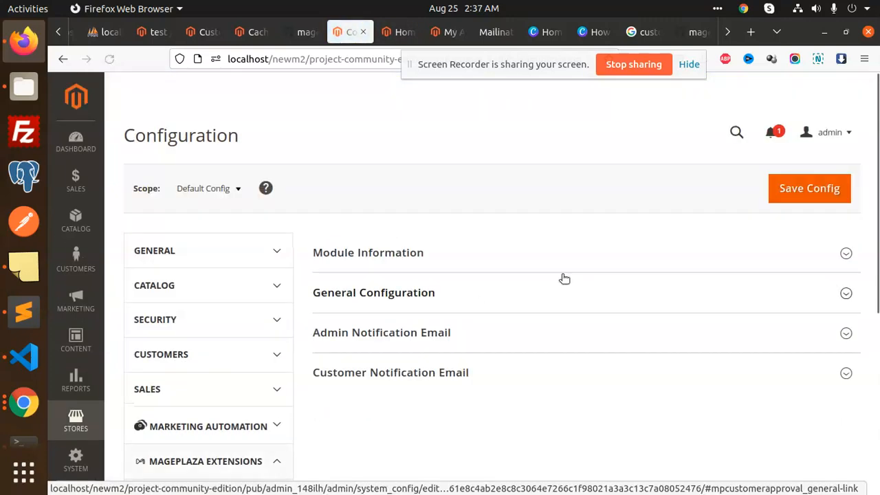
# - Expand the General Configuration and Admin Notification Email sections
pyautogui.scroll(-3, 521, 344)
pyautogui.scroll(2, 483, 275)
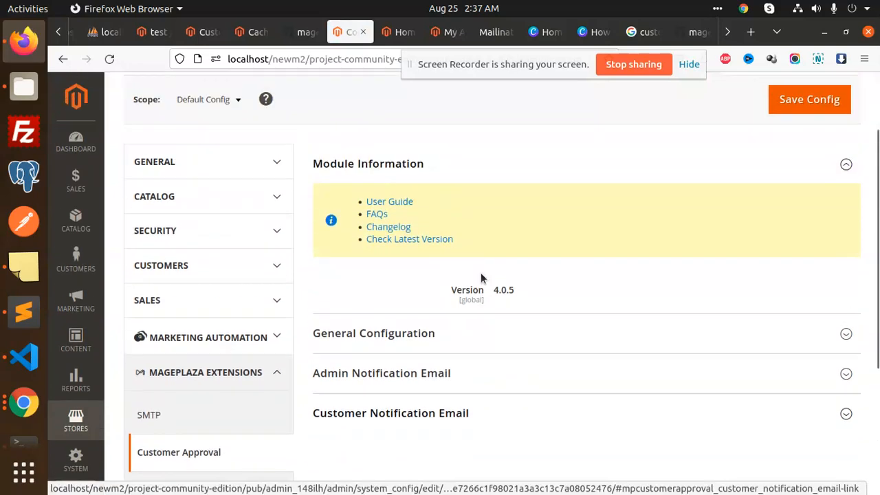
pyautogui.scroll(-1, 488, 275)
pyautogui.click(431, 279)
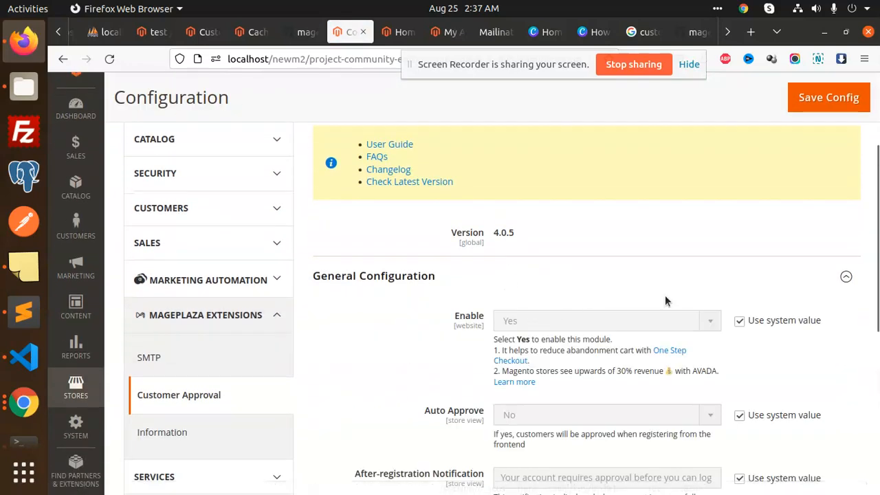
pyautogui.scroll(-3, 523, 289)
pyautogui.scroll(2, 521, 288)
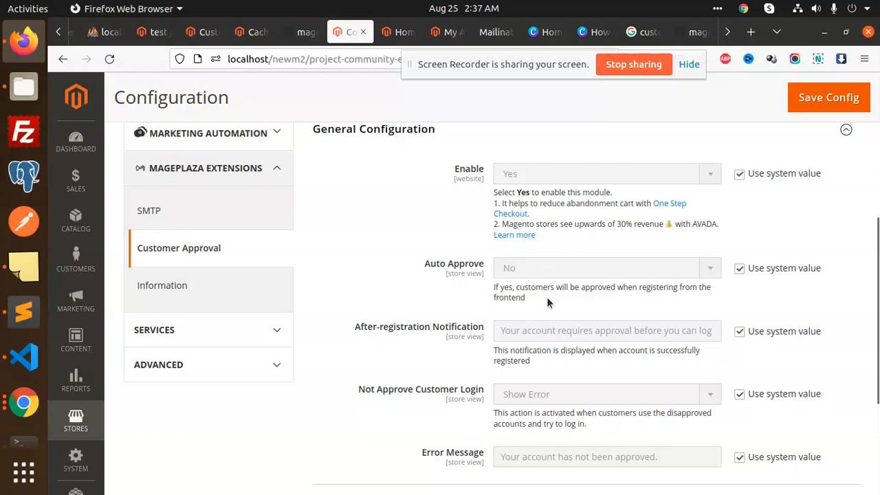
pyautogui.scroll(-4, 468, 313)
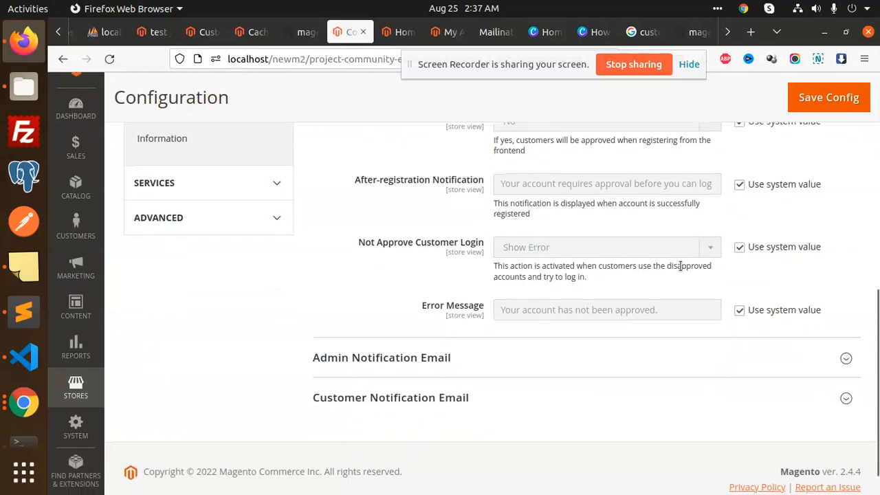
pyautogui.scroll(-1, 768, 324)
pyautogui.click(499, 317)
pyautogui.scroll(-4, 567, 282)
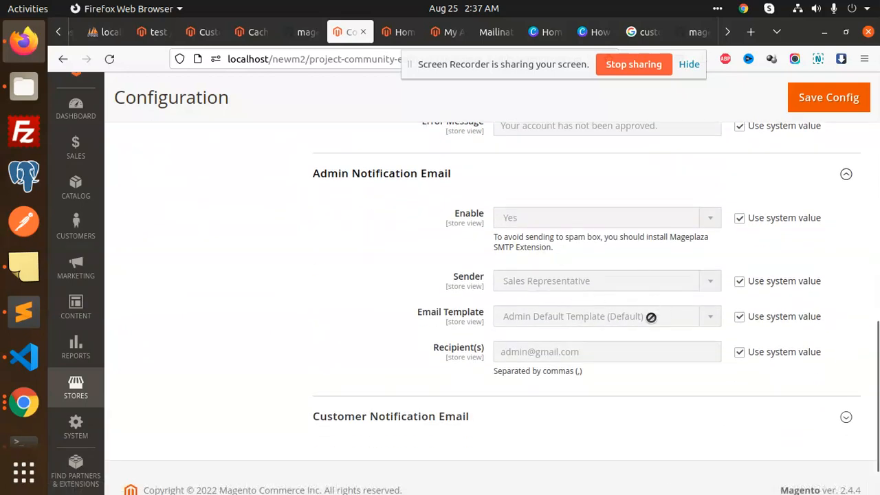
pyautogui.scroll(-1, 637, 344)
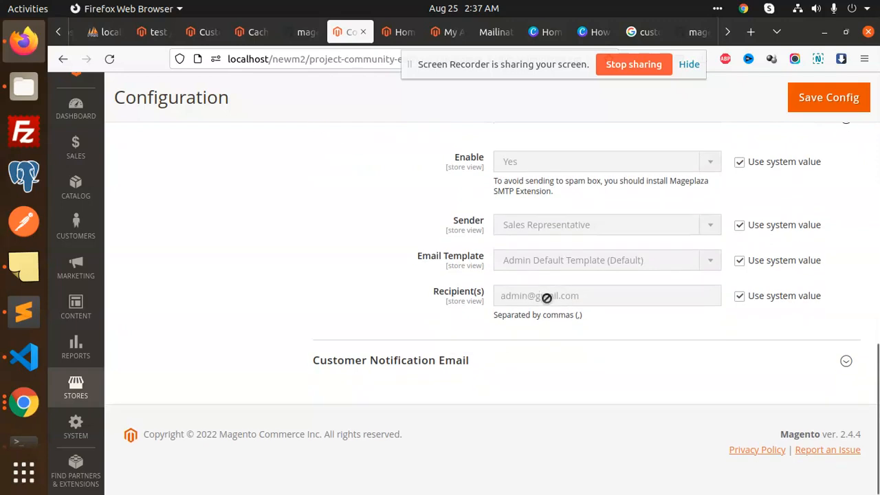
# - Replace the default admin notification Recipient(s) with a custom e-mail address
pyautogui.click(739, 297)
pyautogui.click(580, 296)
pyautogui.hotkey('ctrl', 'a')
pyautogui.write('ra')
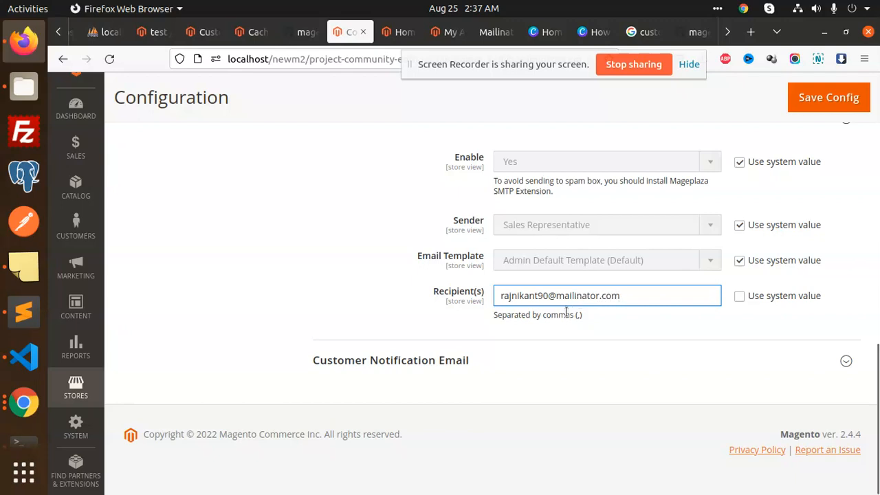
# - Expand Customer Notification Email and its registration, approval and not-approved email subsections
pyautogui.click(458, 362)
pyautogui.scroll(-3, 543, 339)
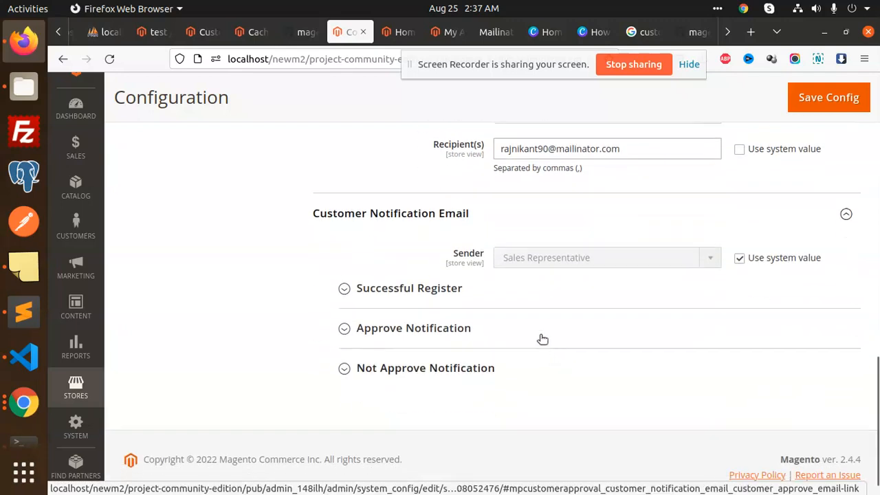
pyautogui.click(447, 294)
pyautogui.scroll(-2, 621, 343)
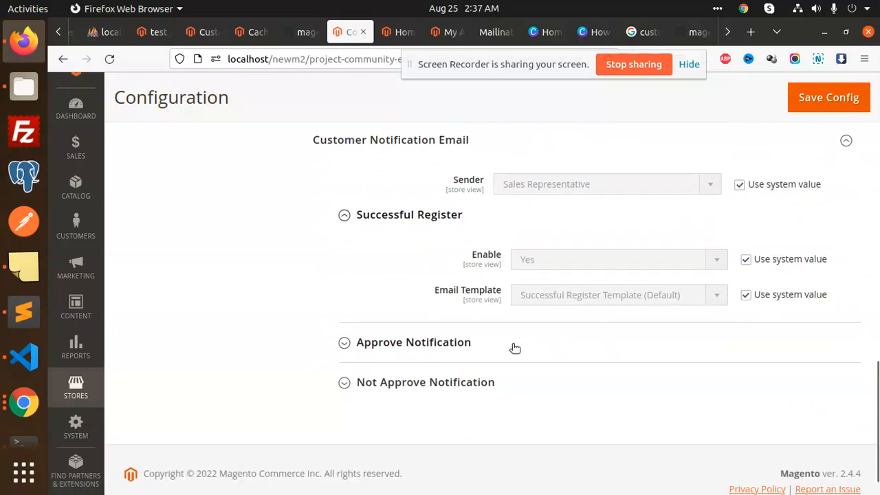
pyautogui.click(546, 340)
pyautogui.scroll(-3, 547, 341)
pyautogui.click(503, 343)
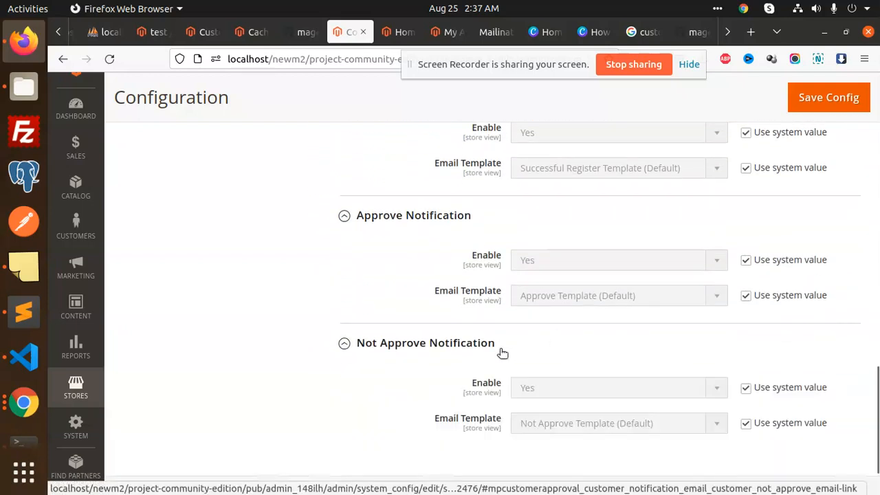
pyautogui.scroll(-2, 477, 375)
pyautogui.scroll(15, 684, 327)
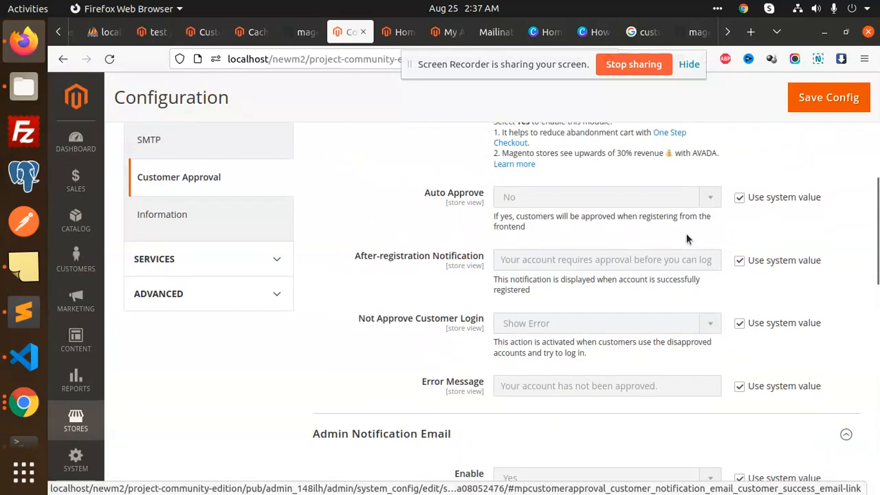
# - Save the Customer Approval configuration and flush the cache from Cache Management
pyautogui.click(840, 121)
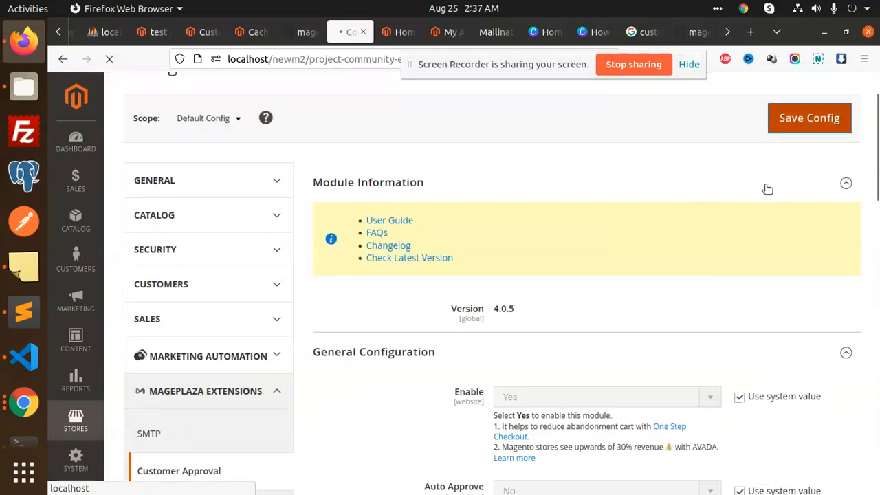
pyautogui.click(560, 93)
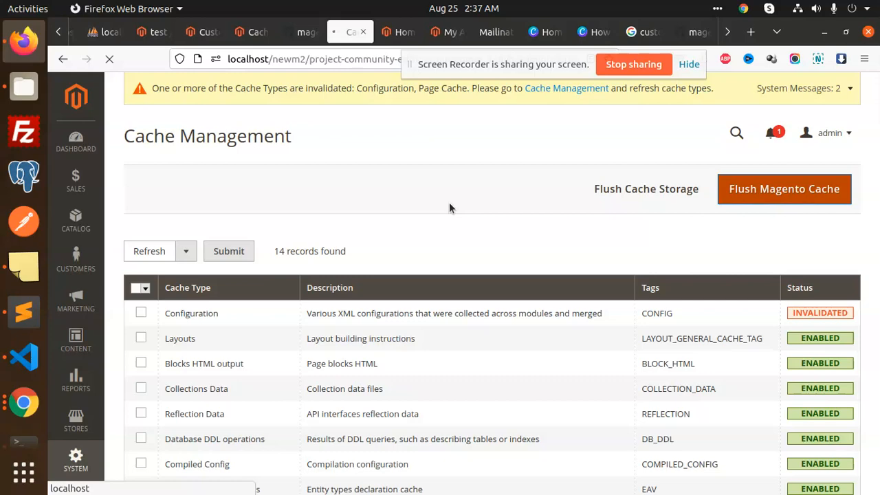
pyautogui.click(400, 33)
# - Open the registration form and enter the customer's first name and e-mail address
pyautogui.click(813, 85)
pyautogui.click(175, 302)
pyautogui.write('rajnikant')
pyautogui.press('Tab')
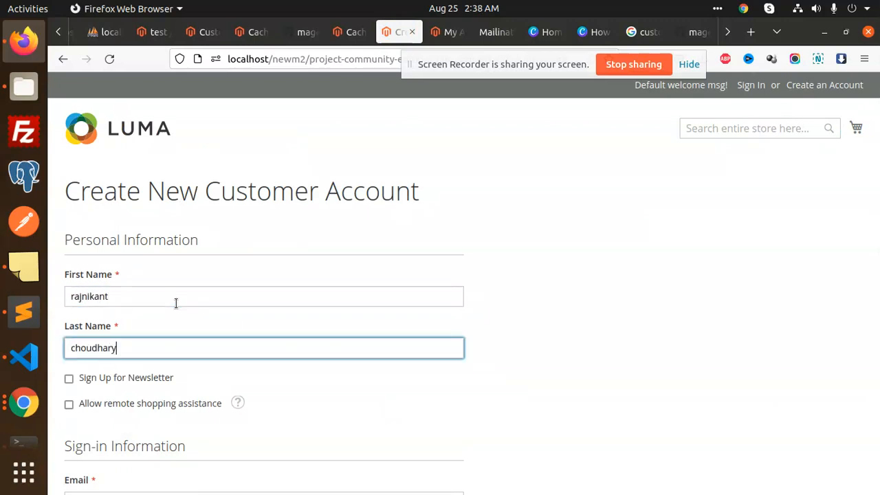
pyautogui.scroll(-3, 172, 309)
pyautogui.click(161, 280)
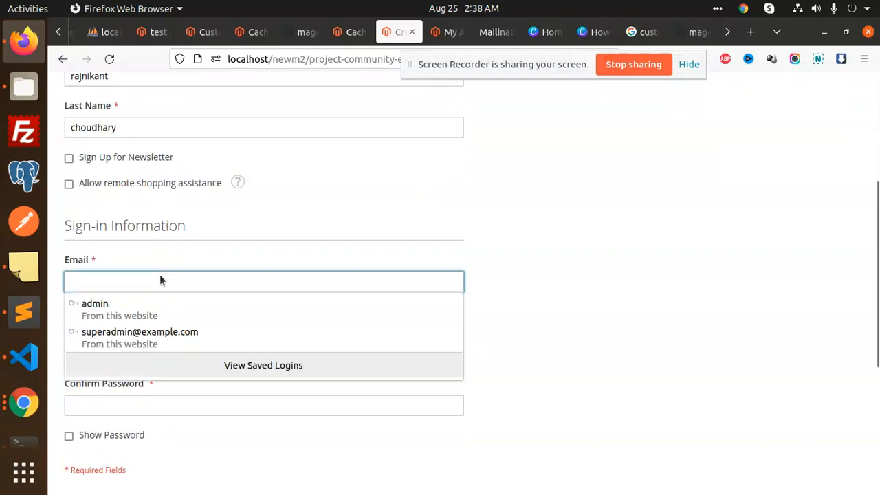
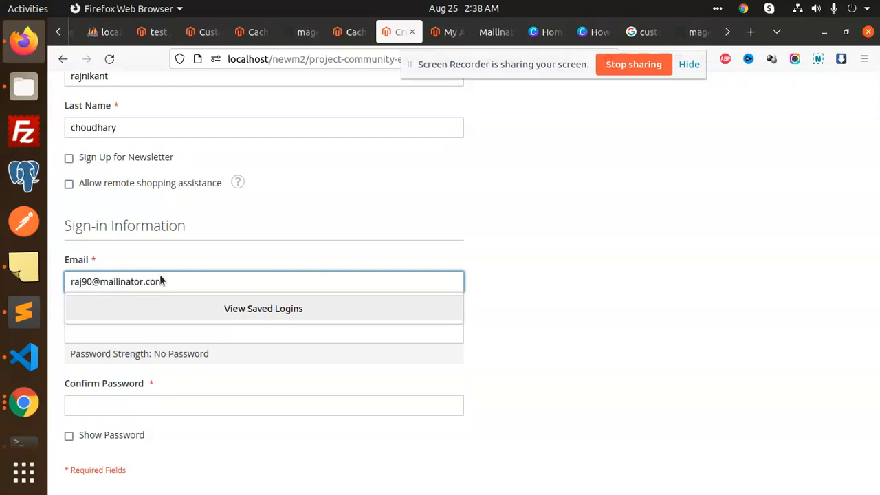
pyautogui.click(584, 270)
# - Fill in the password, password confirmation and username fields
pyautogui.click(137, 338)
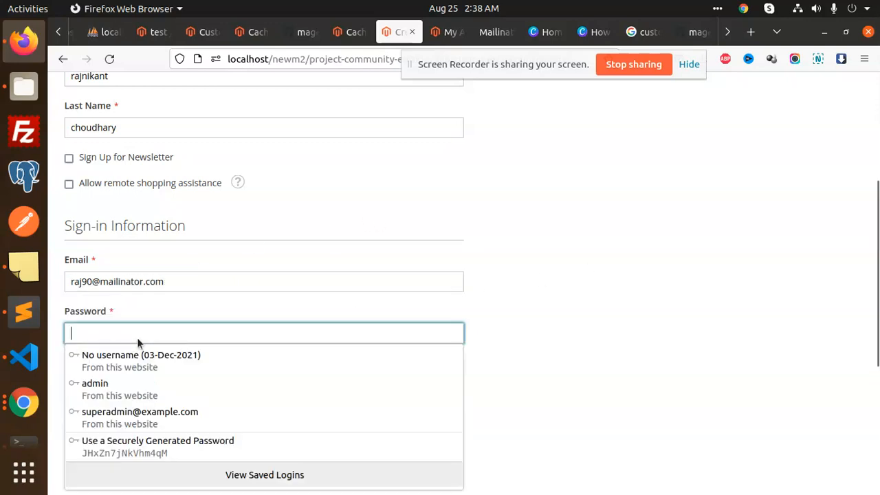
pyautogui.click(169, 410)
pyautogui.scroll(-4, 170, 309)
pyautogui.click(155, 258)
pyautogui.click(153, 345)
pyautogui.click(127, 378)
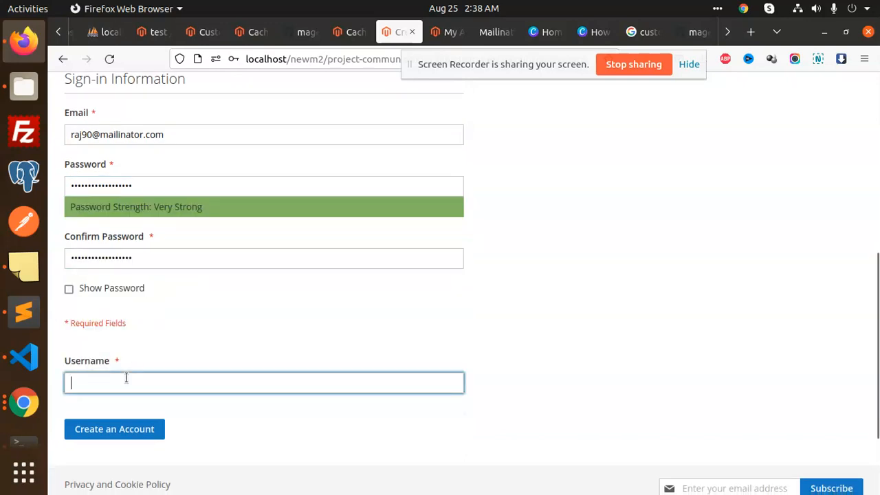
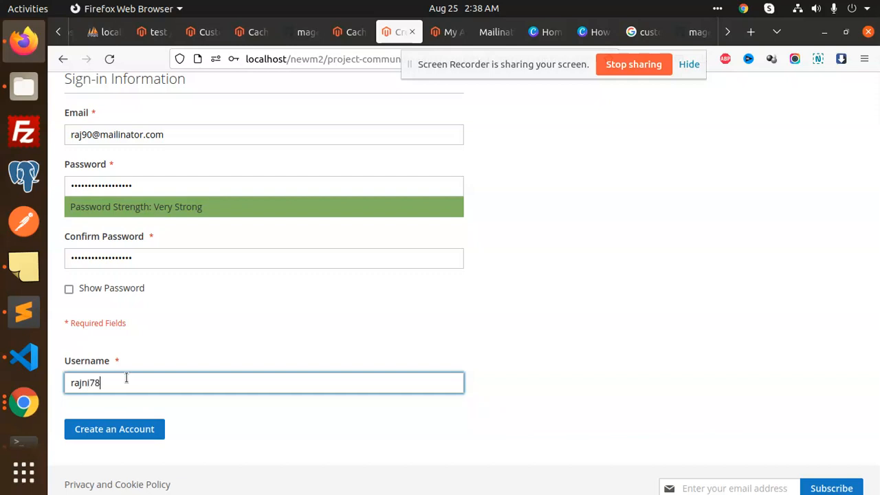
# - Submit the registration and review the notice that the account requires approval
pyautogui.click(144, 423)
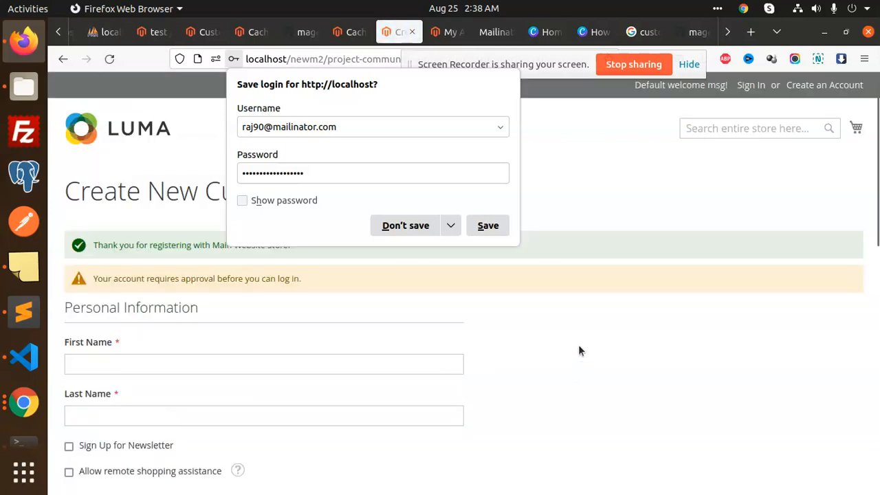
pyautogui.click(577, 352)
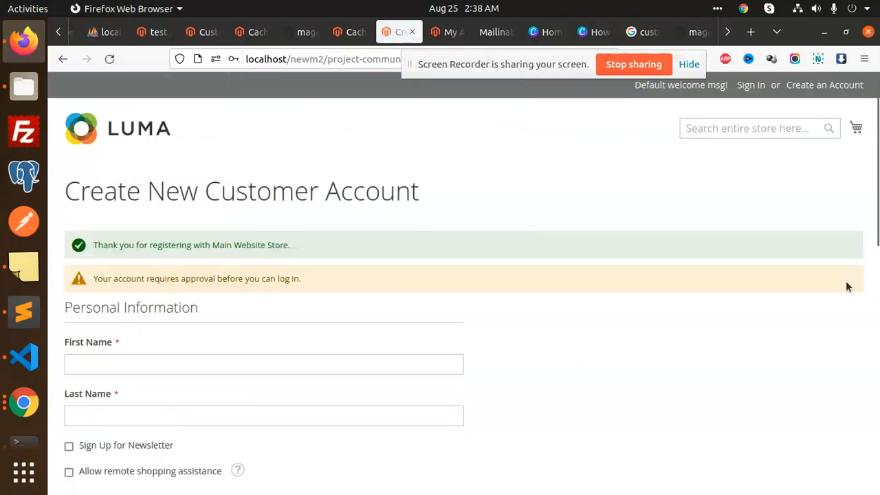
pyautogui.tripleClick(181, 279)
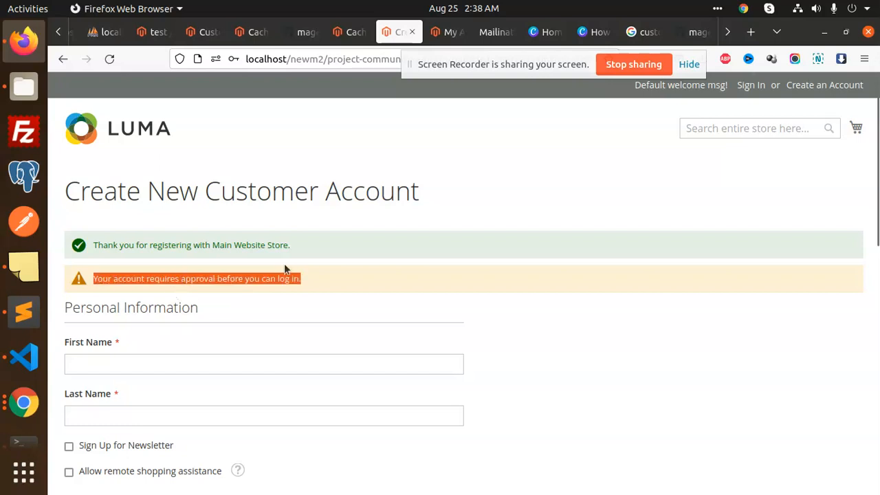
pyautogui.click(166, 287)
pyautogui.doubleClick(153, 283)
pyautogui.click(227, 289)
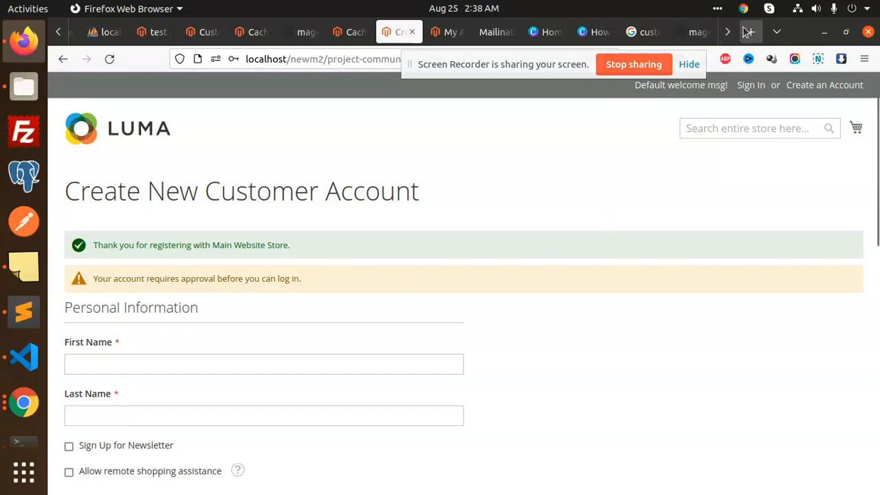
# - Load the new customer's Mailinator inbox and open the pending-approval account email
pyautogui.click(502, 32)
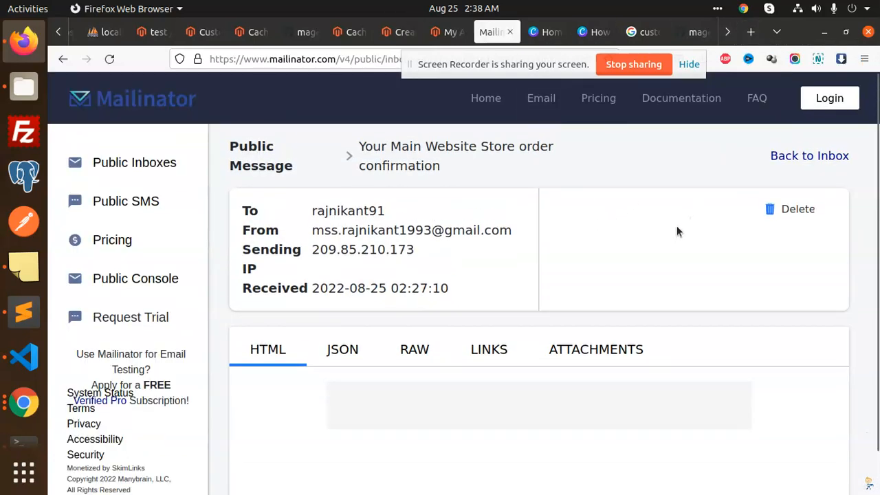
pyautogui.click(63, 59)
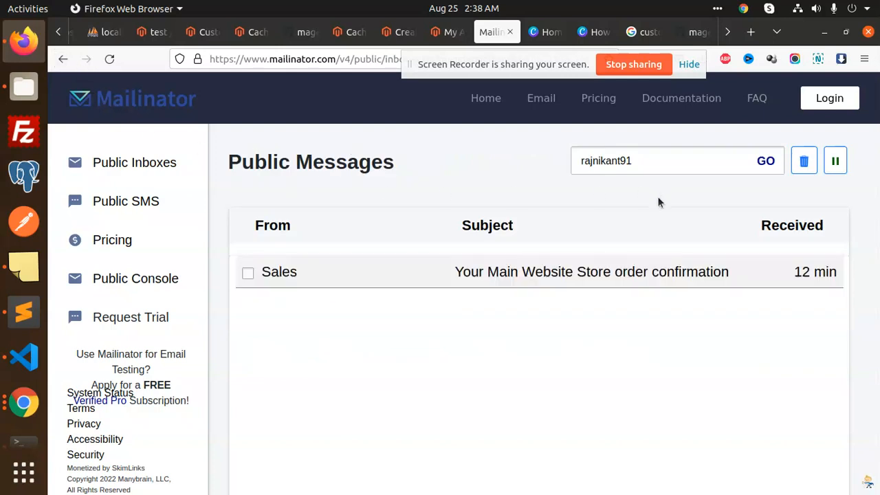
pyautogui.doubleClick(641, 162)
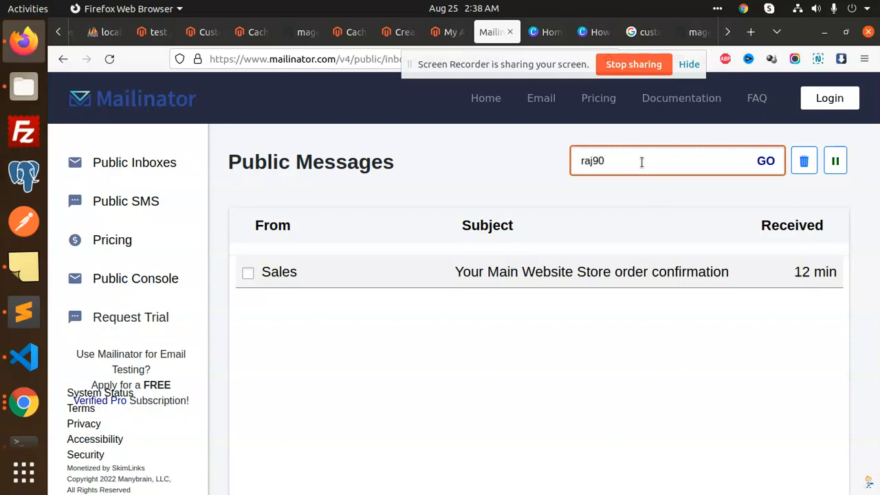
pyautogui.press('Return')
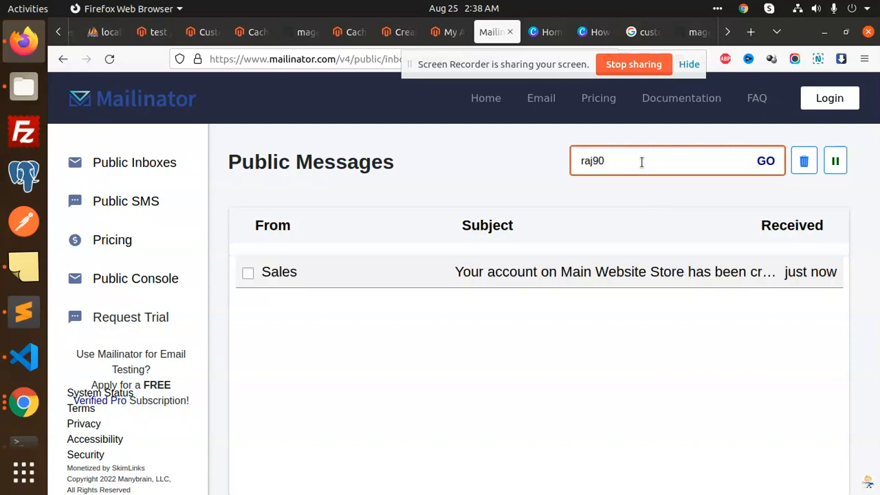
pyautogui.click(575, 276)
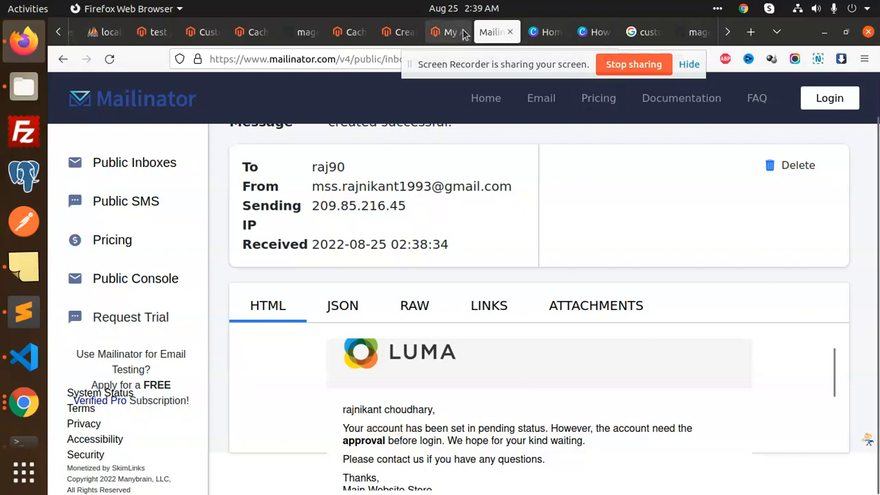
pyautogui.click(441, 34)
# - In Customers > All Customers, edit the customer whose Approval Status is Pending
pyautogui.click(345, 32)
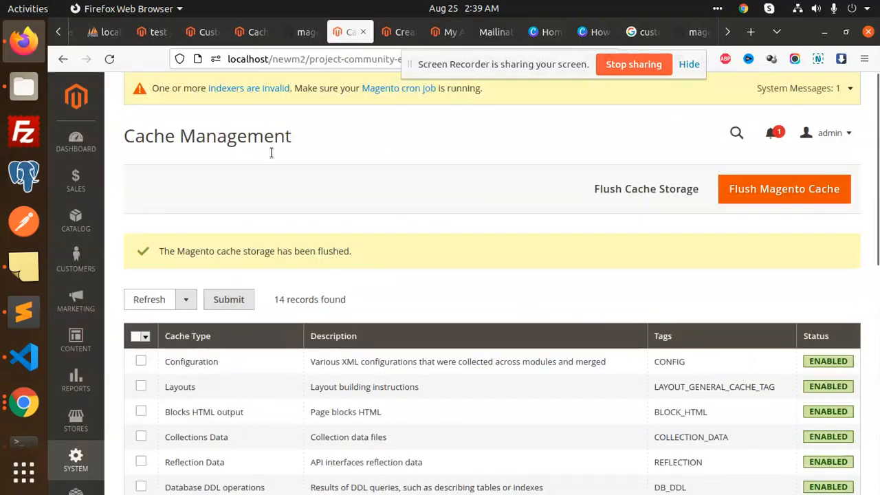
pyautogui.click(76, 260)
pyautogui.click(161, 230)
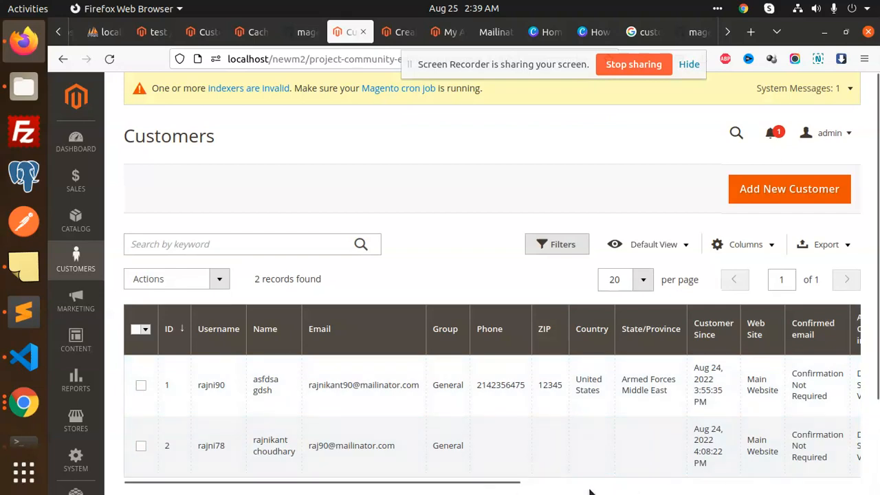
pyautogui.moveTo(499, 486); pyautogui.dragTo(841, 484)
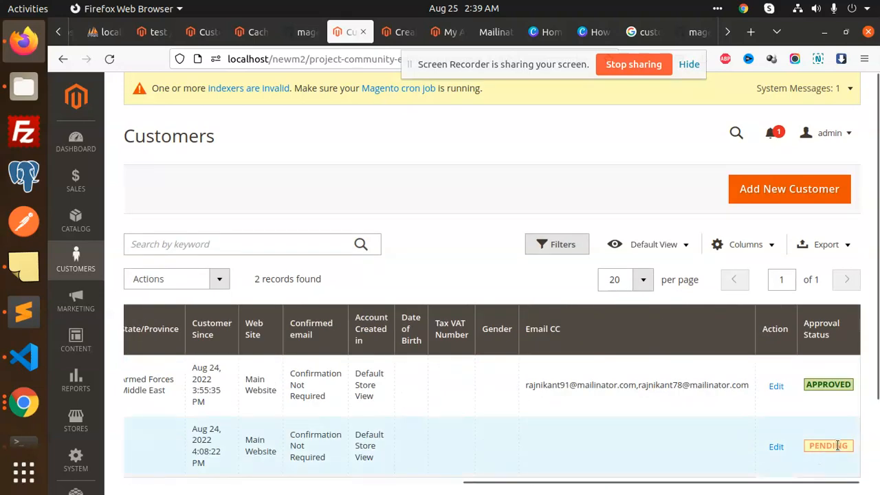
pyautogui.click(774, 448)
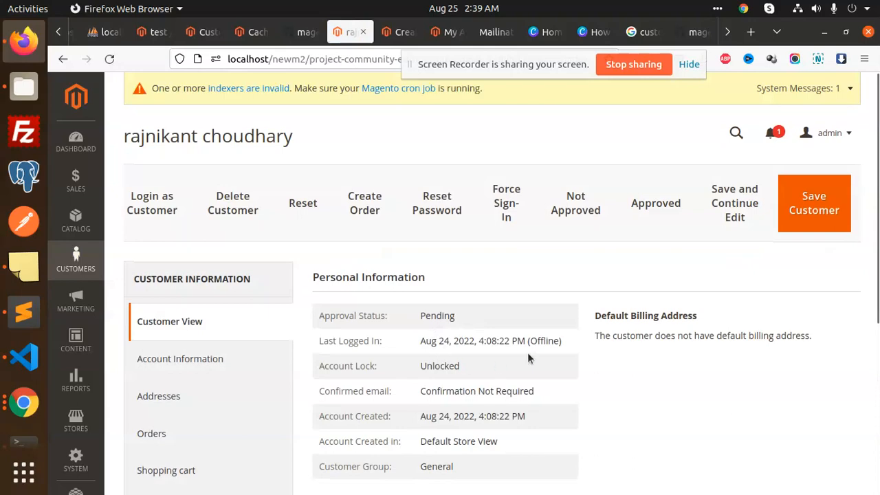
pyautogui.scroll(-3, 412, 310)
pyautogui.click(261, 205)
pyautogui.scroll(-6, 591, 330)
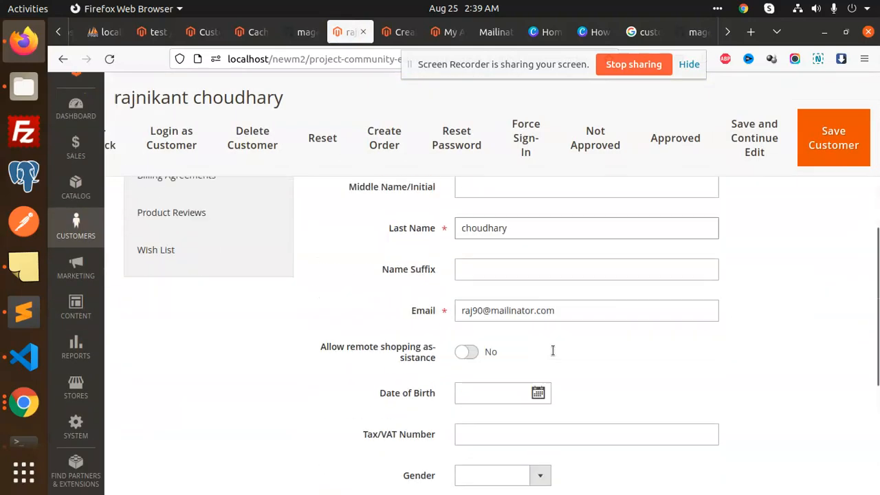
pyautogui.scroll(-3, 576, 353)
pyautogui.scroll(2, 521, 359)
pyautogui.scroll(-2, 526, 367)
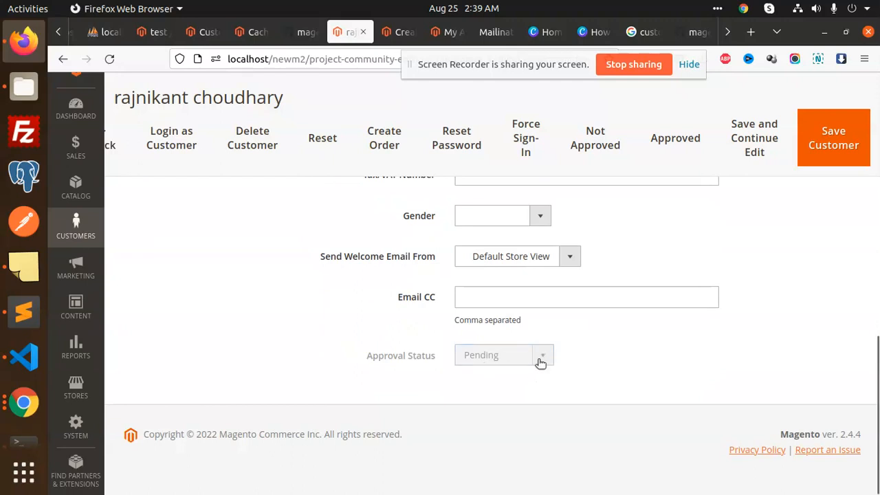
pyautogui.scroll(2, 497, 381)
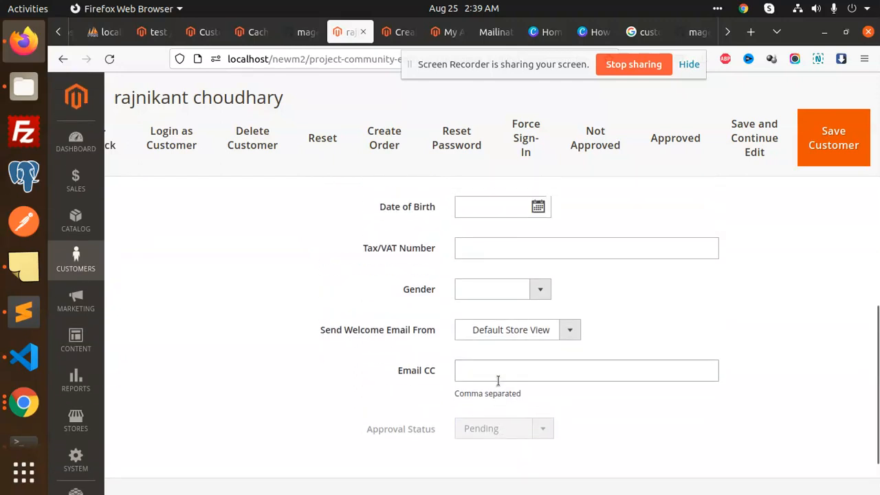
pyautogui.scroll(-2, 500, 383)
pyautogui.scroll(5, 509, 363)
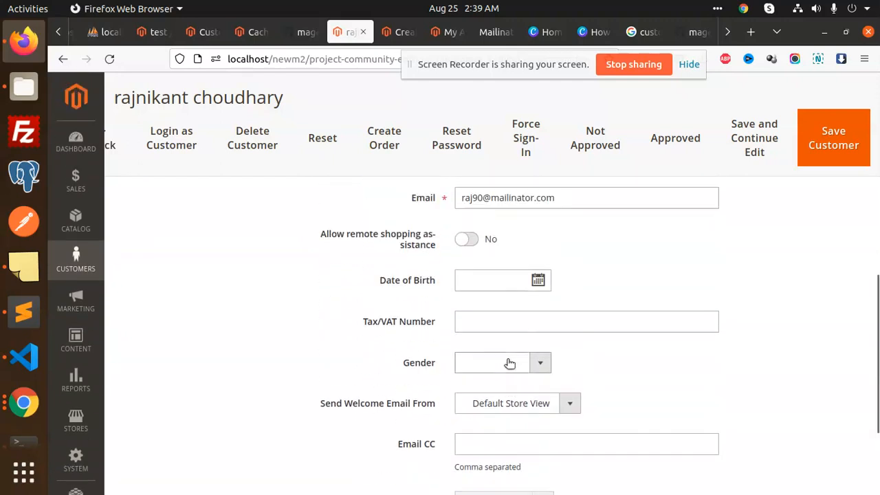
pyautogui.scroll(2, 542, 351)
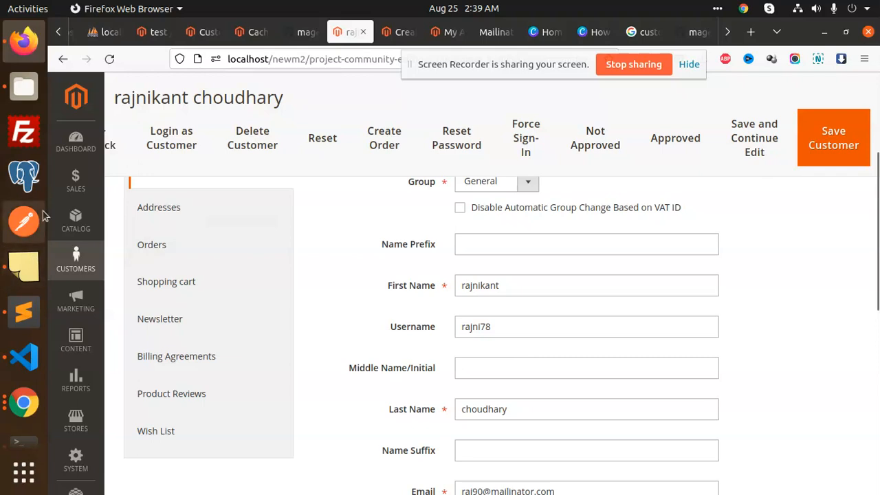
# - Open the Mageplaza Customer Approval configuration and scroll to its Admin Notification Email settings
pyautogui.scroll(-2, 73, 385)
pyautogui.click(75, 416)
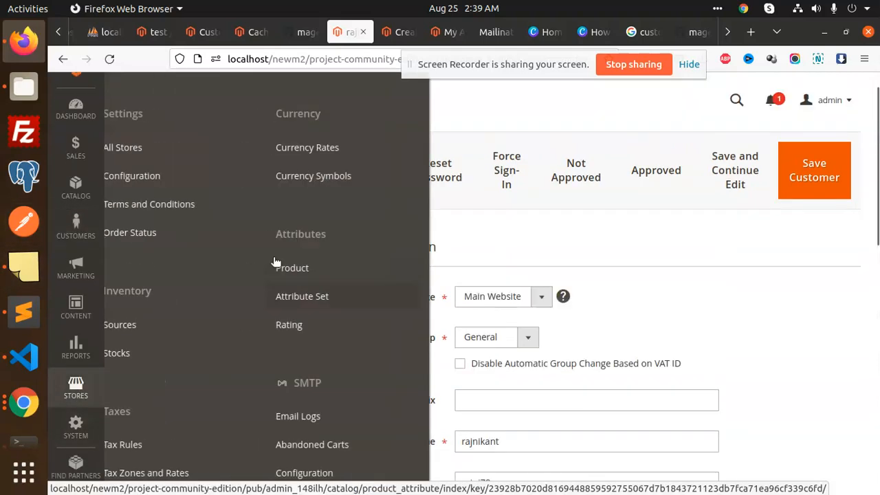
pyautogui.scroll(-3, 118, 369)
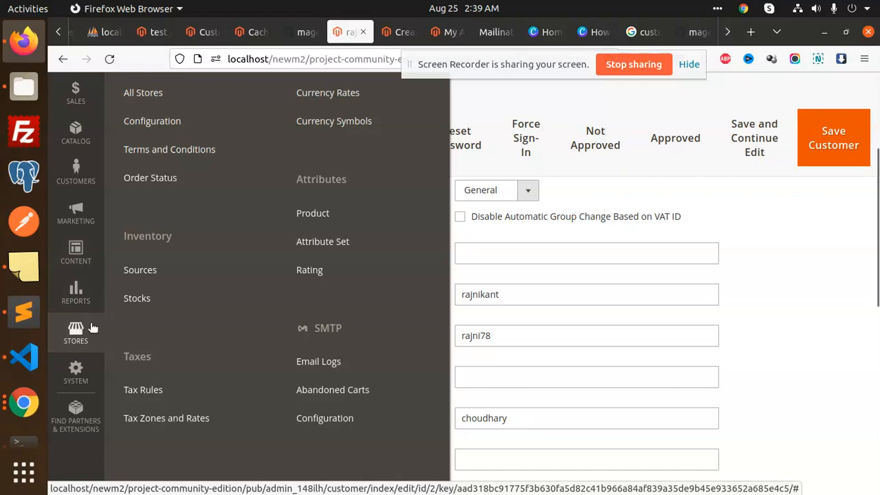
pyautogui.click(152, 120)
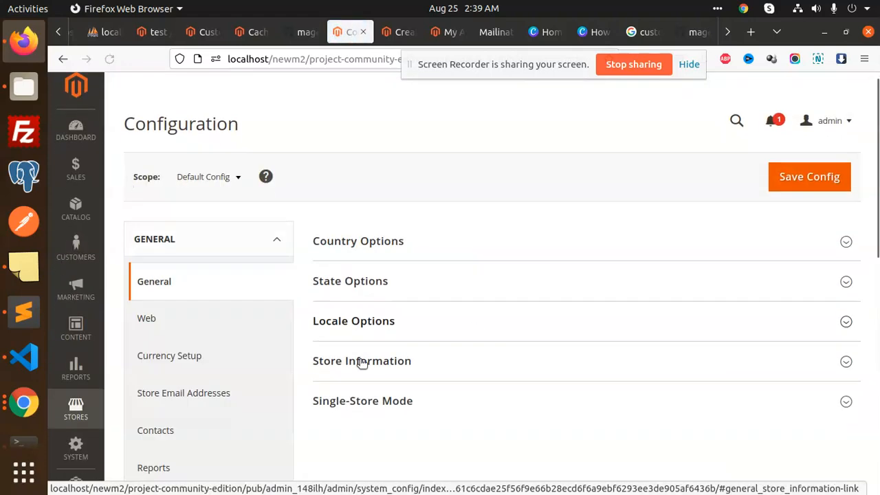
pyautogui.scroll(-5, 258, 359)
pyautogui.click(220, 354)
pyautogui.scroll(-2, 217, 385)
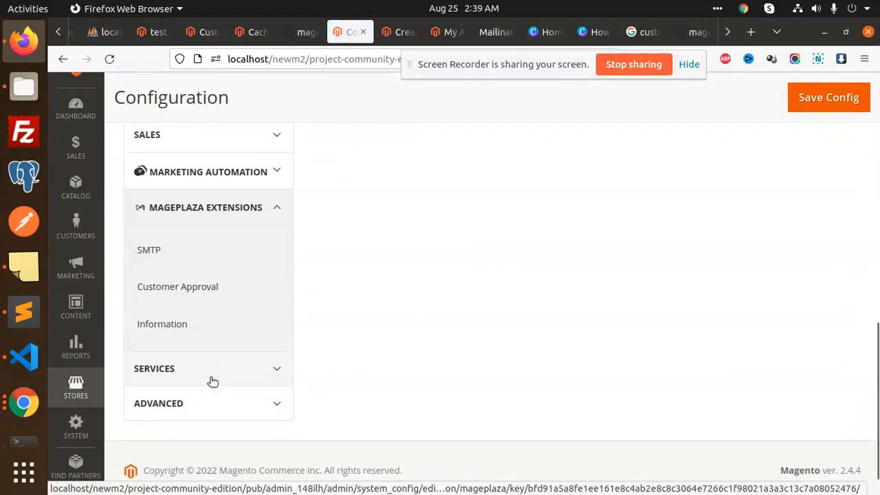
pyautogui.click(173, 282)
pyautogui.scroll(-6, 605, 337)
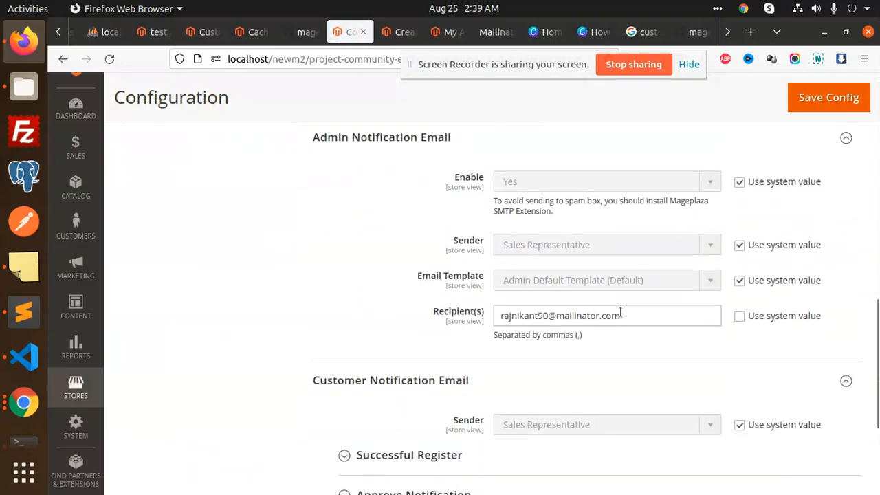
# - In Mailinator, load the admin notification recipient's inbox
pyautogui.click(494, 32)
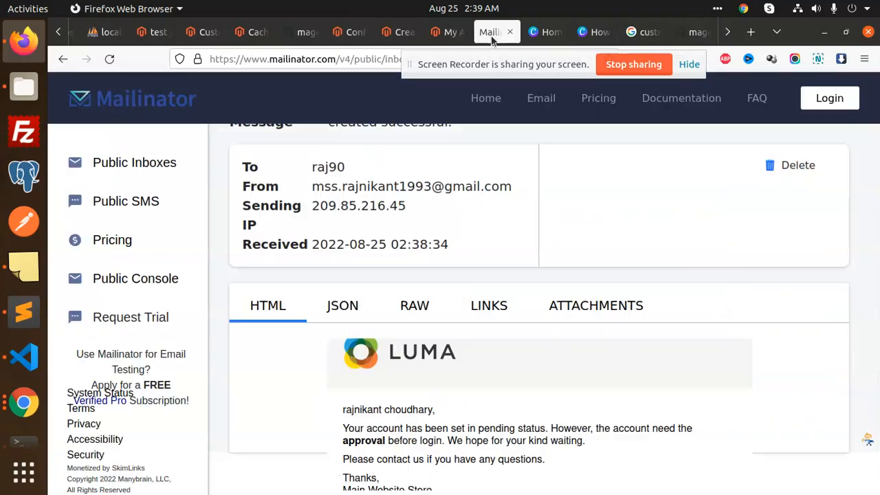
pyautogui.click(63, 61)
pyautogui.doubleClick(620, 159)
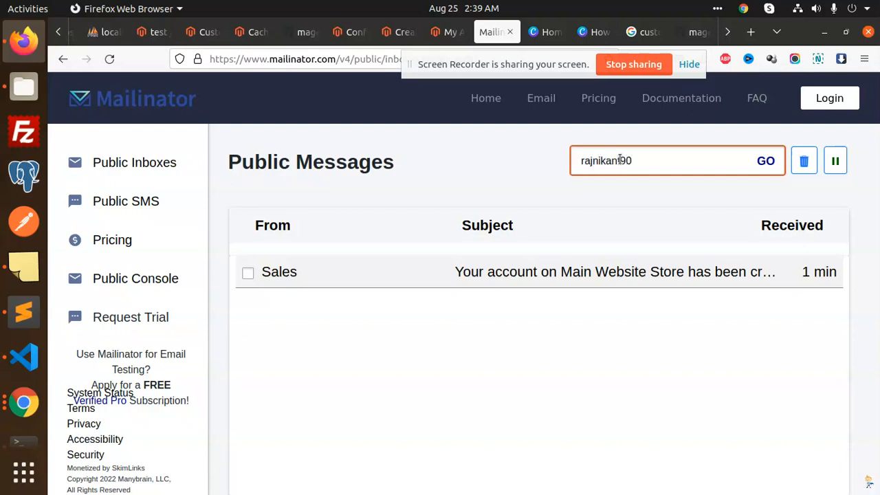
pyautogui.press('Return')
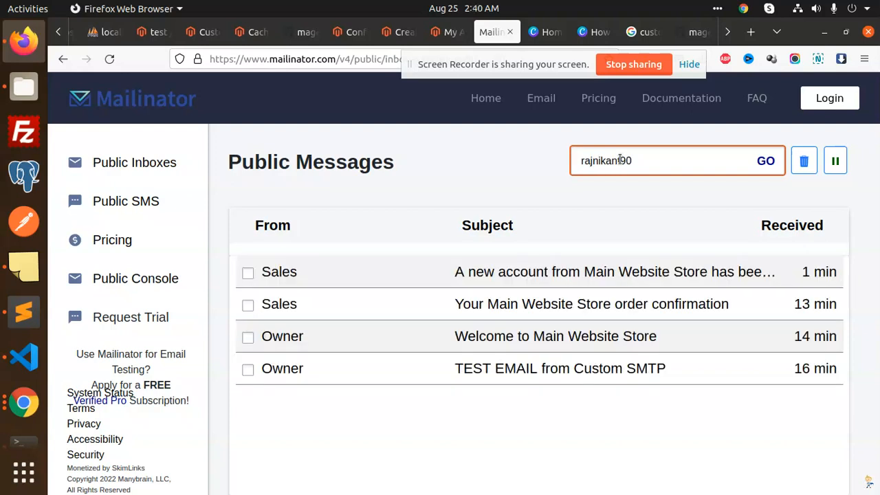
# - Read the 'A new account from Main Website Store' approval request, then return to the Magento configuration
pyautogui.click(554, 275)
pyautogui.scroll(-4, 492, 343)
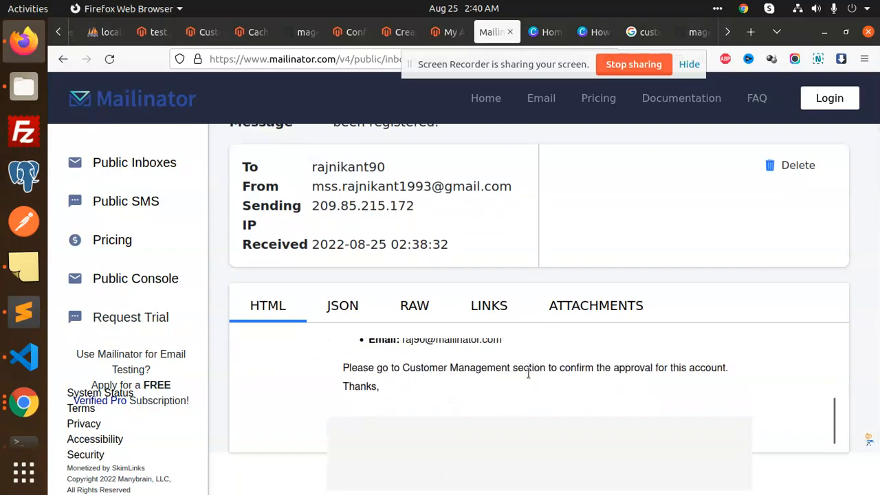
pyautogui.tripleClick(646, 371)
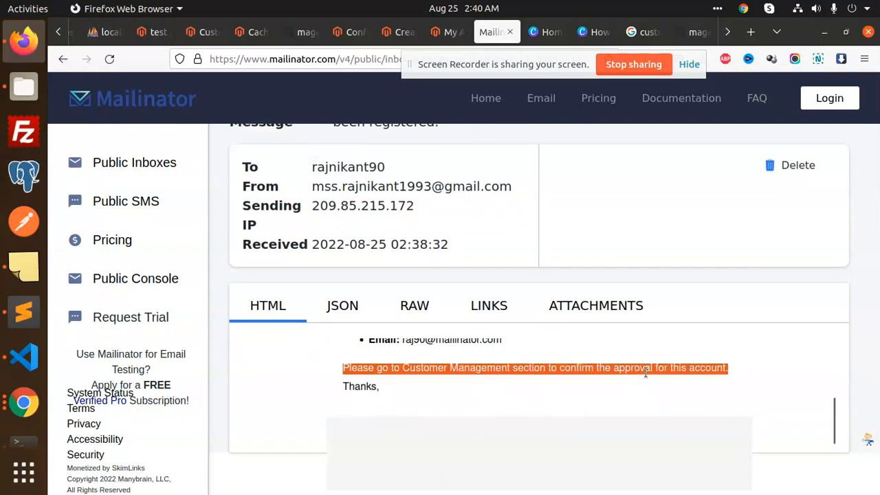
pyautogui.doubleClick(693, 368)
pyautogui.scroll(5, 485, 410)
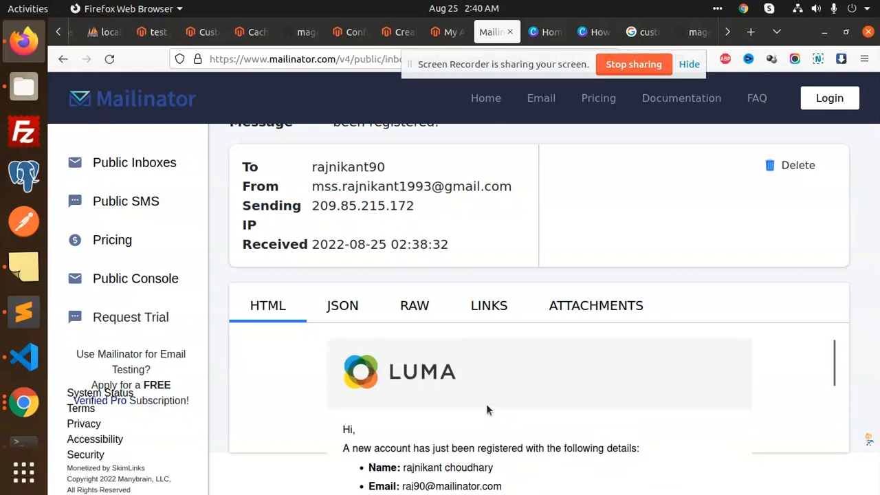
pyautogui.scroll(-2, 486, 410)
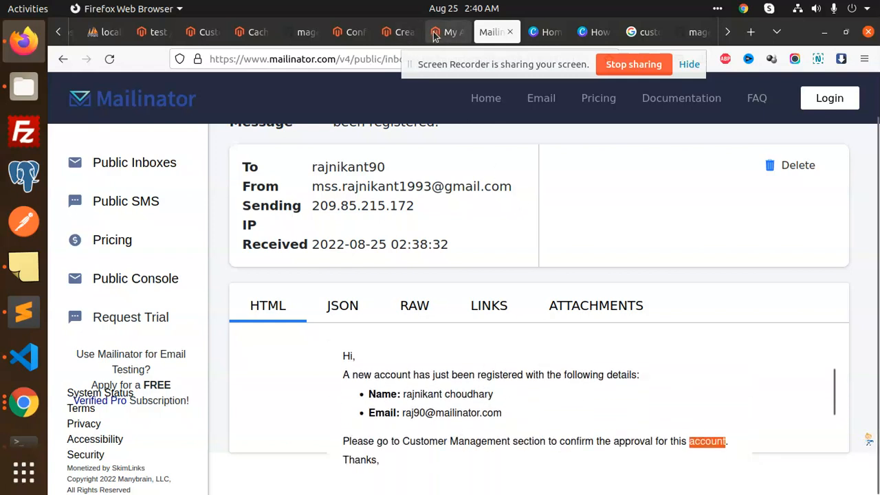
pyautogui.click(402, 32)
pyautogui.click(347, 31)
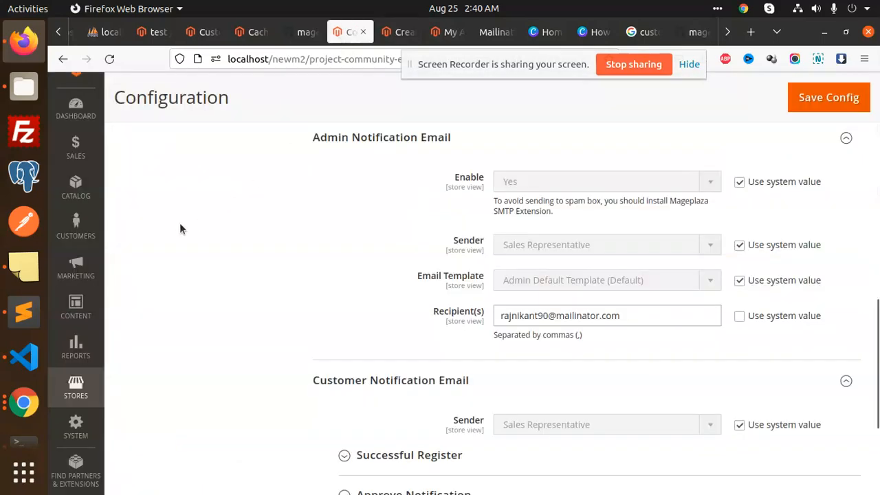
# - Open Customers > All Customers and select the pending second customer
pyautogui.scroll(2, 85, 239)
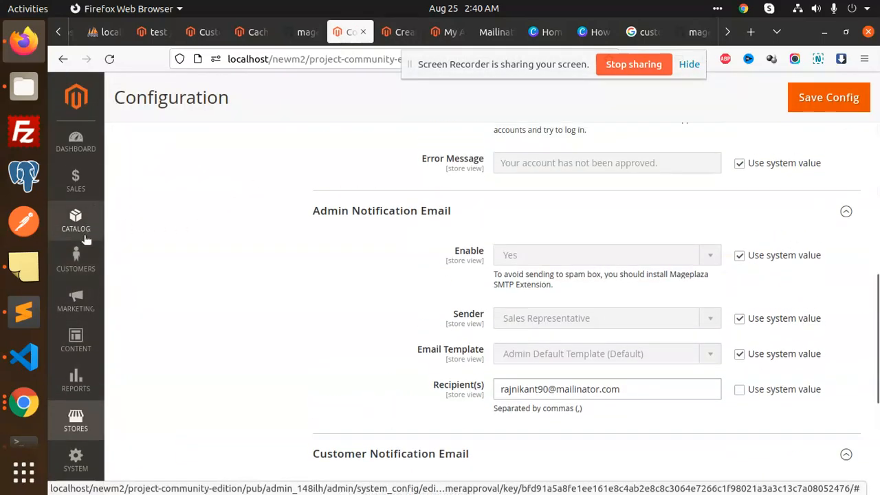
pyautogui.click(83, 255)
pyautogui.click(172, 146)
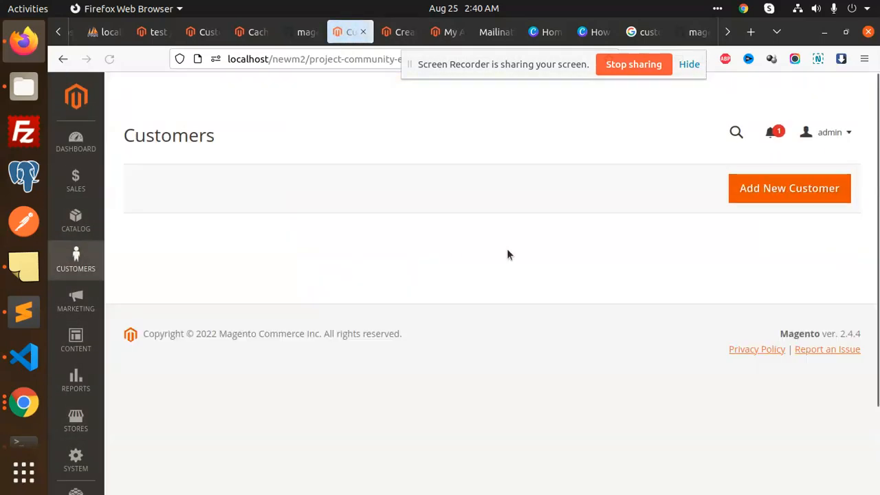
pyautogui.scroll(-2, 413, 268)
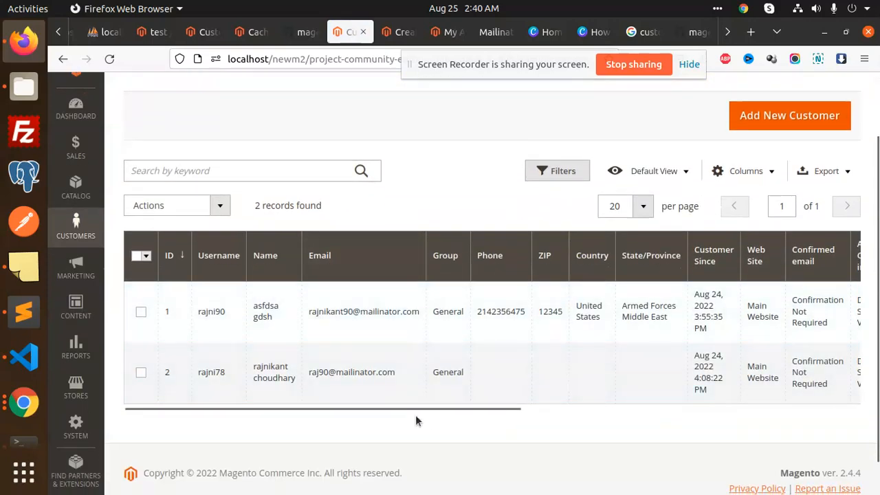
pyautogui.moveTo(422, 409)
pyautogui.mouseDown()
pyautogui.moveTo(793, 415)
pyautogui.moveTo(426, 408)
pyautogui.mouseUp()
pyautogui.click(141, 372)
# - Apply the Approved mass action and confirm both customers show Approved status
pyautogui.click(193, 207)
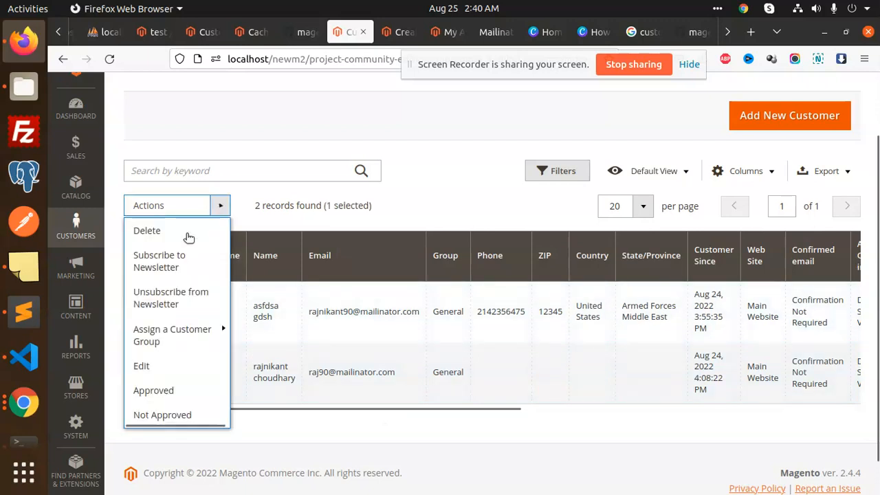
pyautogui.click(178, 392)
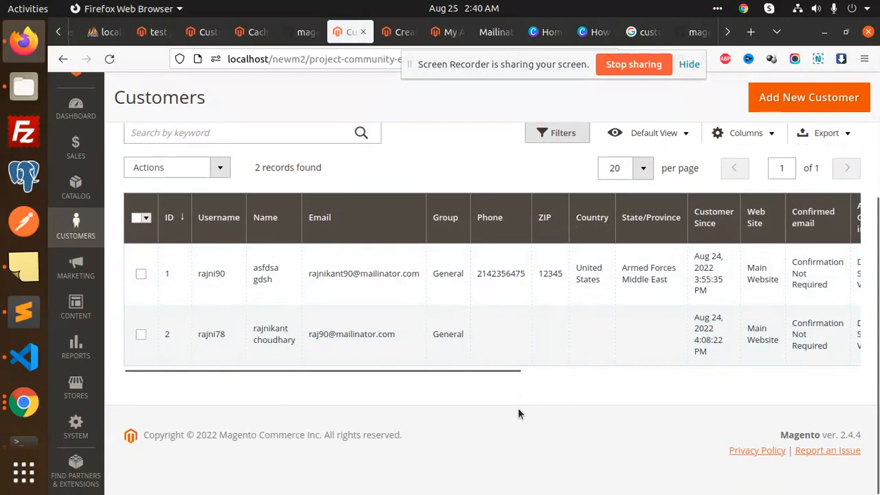
pyautogui.moveTo(485, 372); pyautogui.dragTo(824, 372)
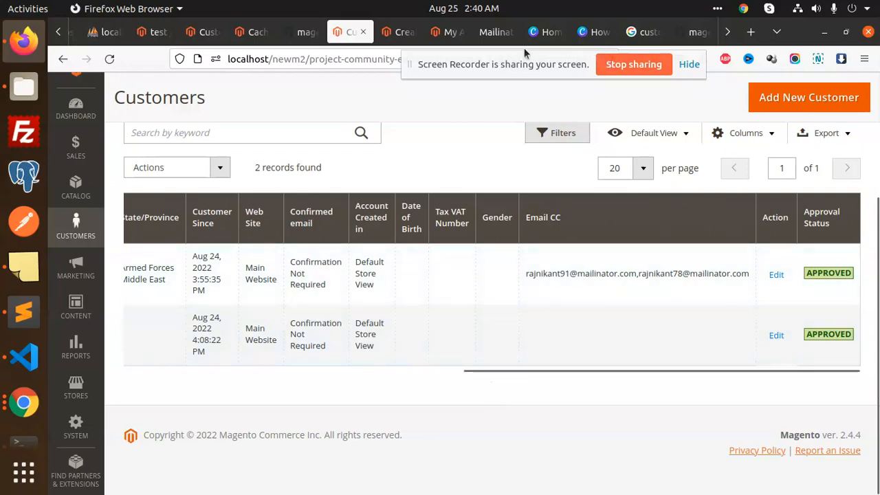
pyautogui.click(445, 32)
# - Go to the storefront's customer Sign In page
pyautogui.click(402, 33)
pyautogui.scroll(-3, 311, 267)
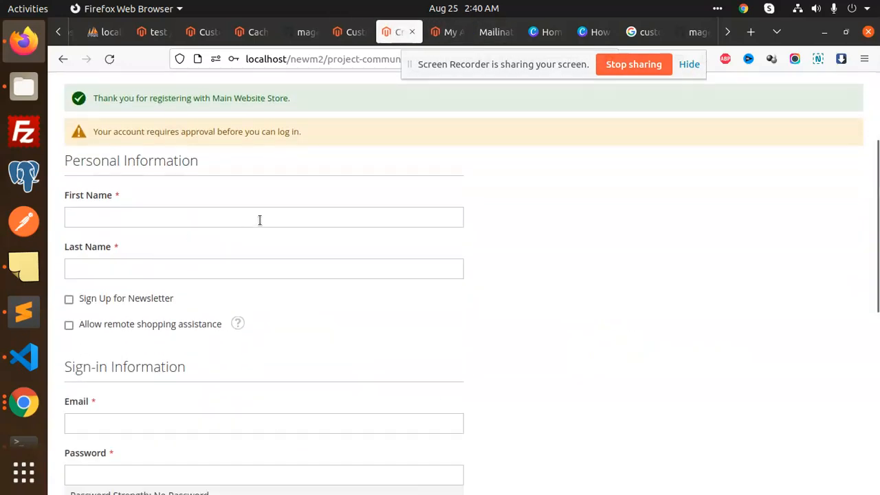
pyautogui.scroll(3, 468, 220)
pyautogui.click(751, 85)
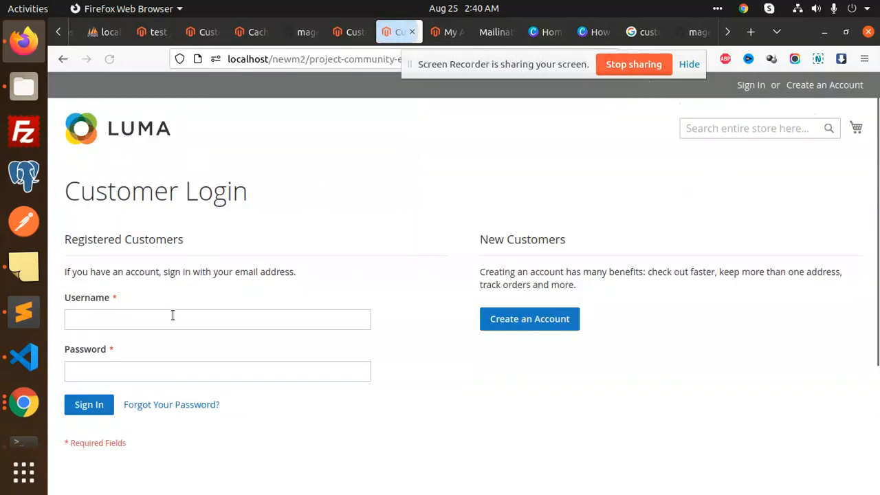
pyautogui.scroll(-4, 192, 354)
# - Sign in with the approved customer's e-mail address and pasted password
pyautogui.click(194, 176)
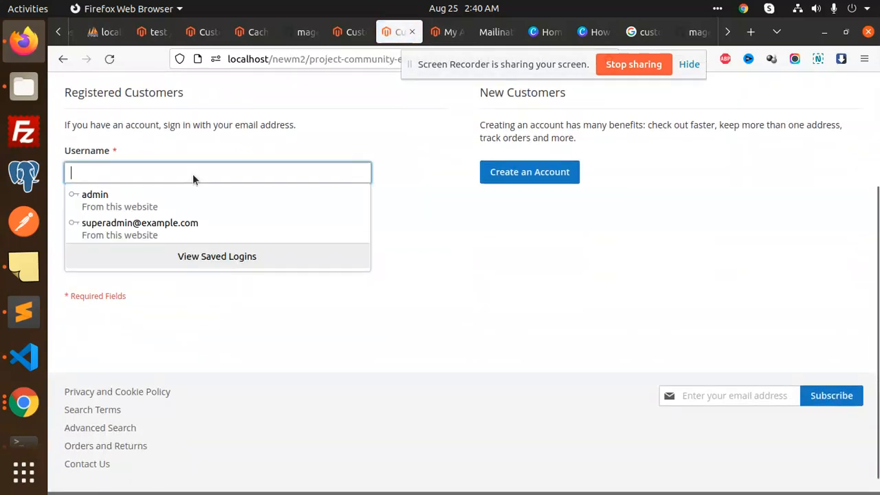
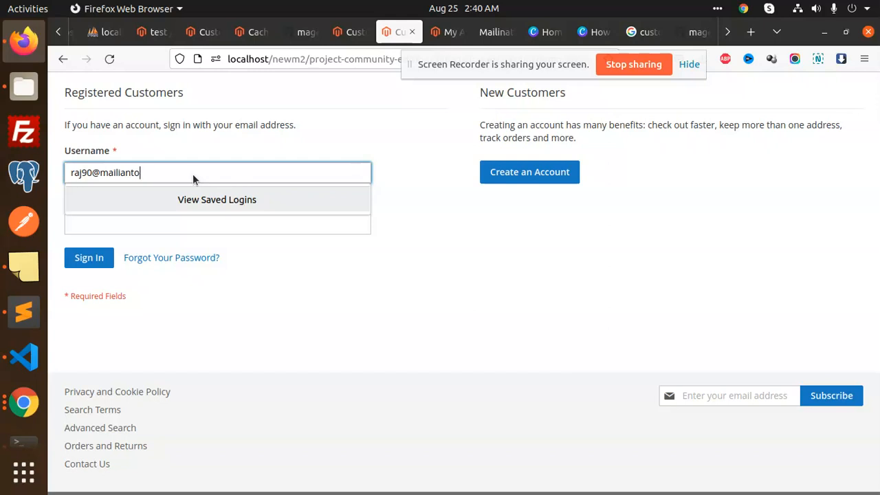
pyautogui.press('Tab')
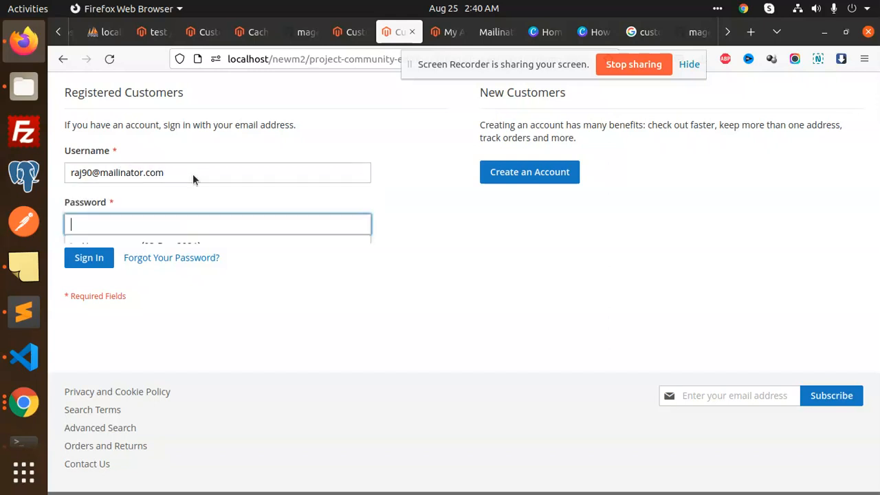
pyautogui.hotkey('ctrl', 'v')
pyautogui.click(89, 257)
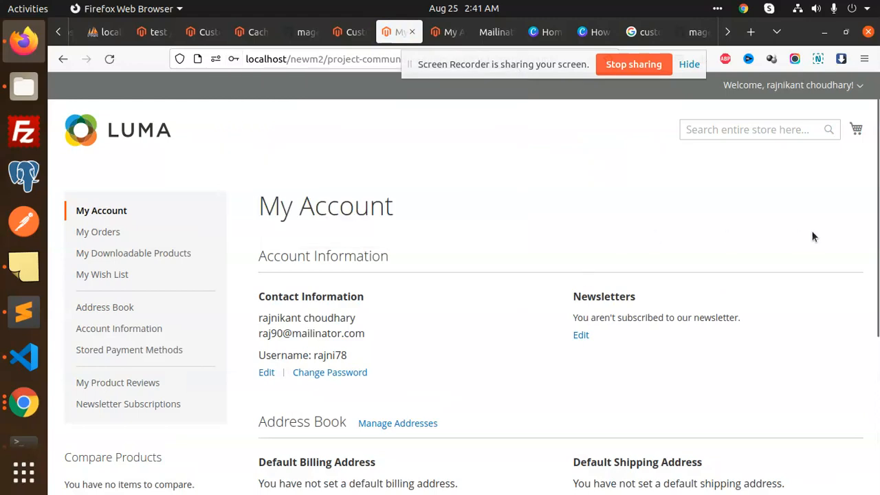
# - Review the approved customer's My Account page showing contact information and no default addresses
pyautogui.scroll(-5, 554, 330)
pyautogui.scroll(5, 554, 330)
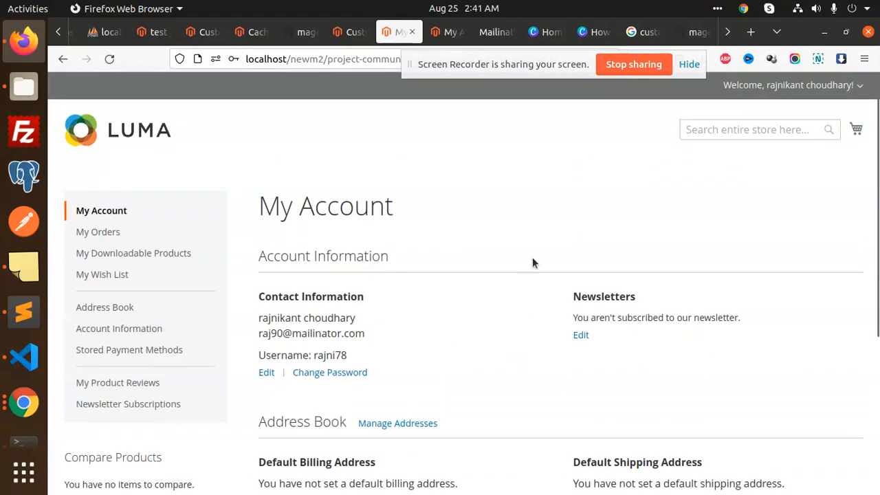